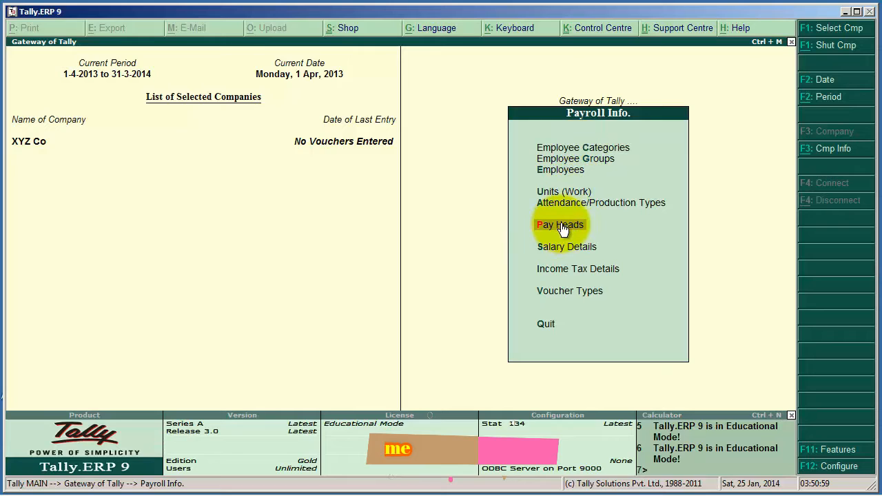
Step: Start creating a new pay head named Basic Salary, leaving its alias blank
left_click(568, 230)
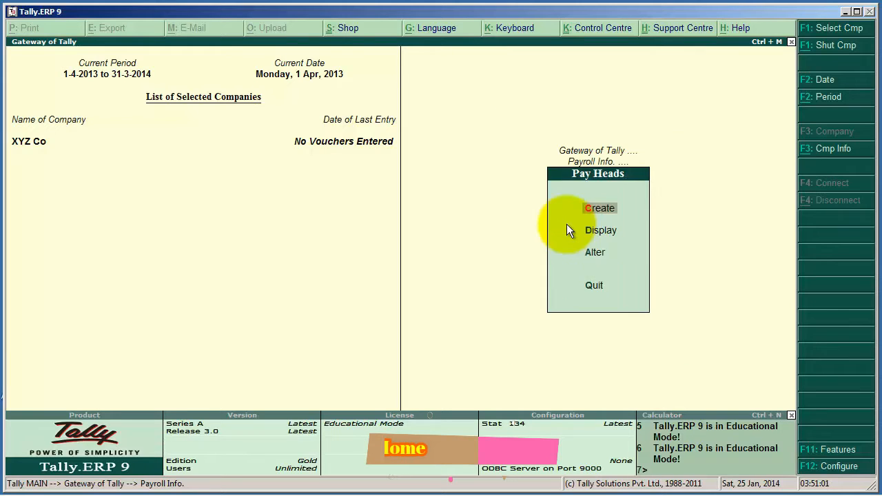
left_click(608, 207)
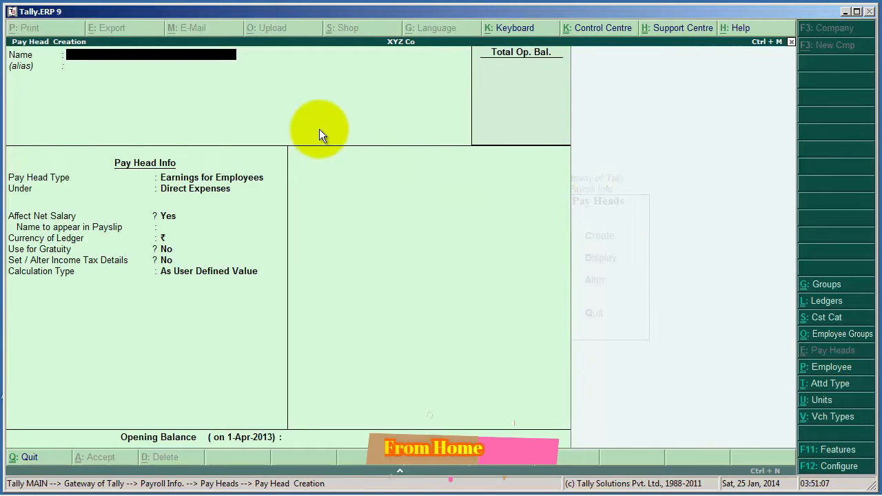
type("Basic")
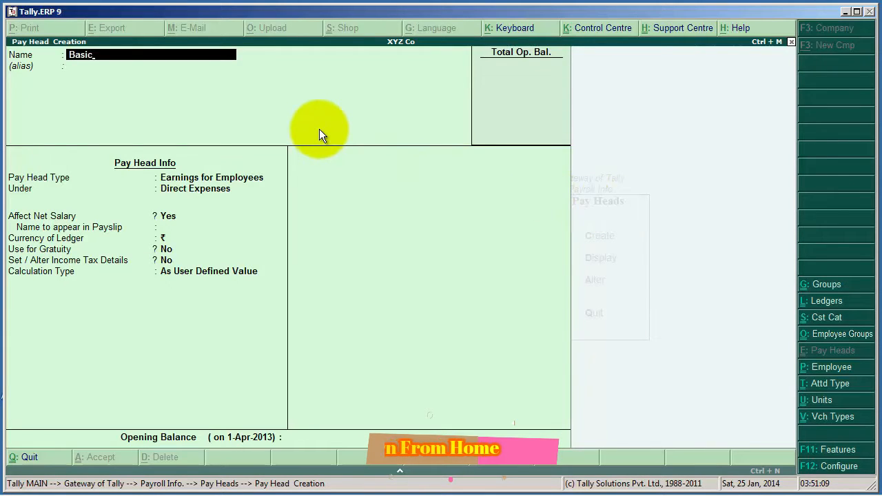
type(" Salar")
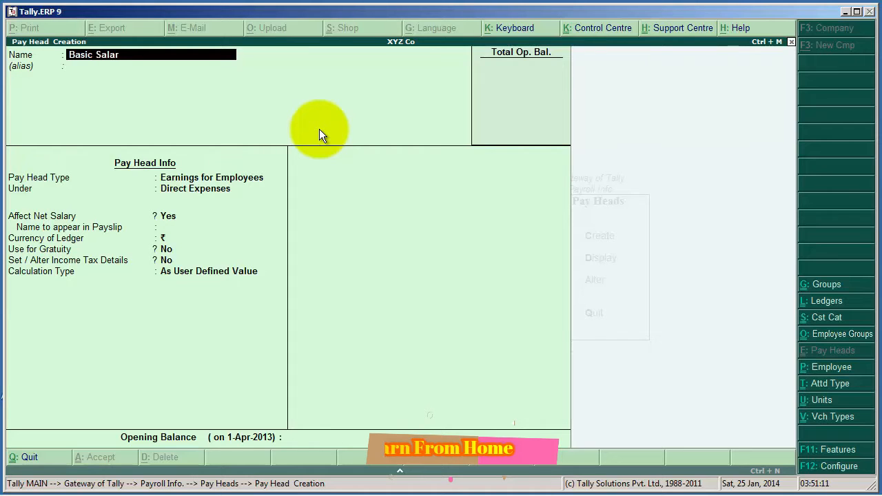
type("y")
key("Return")
key("Return")
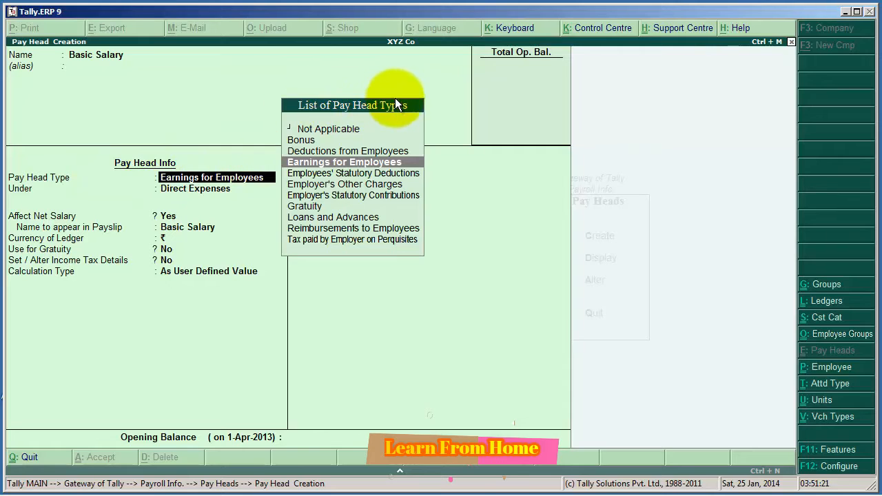
Step: Set the pay head type to Earnings for Employees and place it under Indirect Expenses
left_click(327, 165)
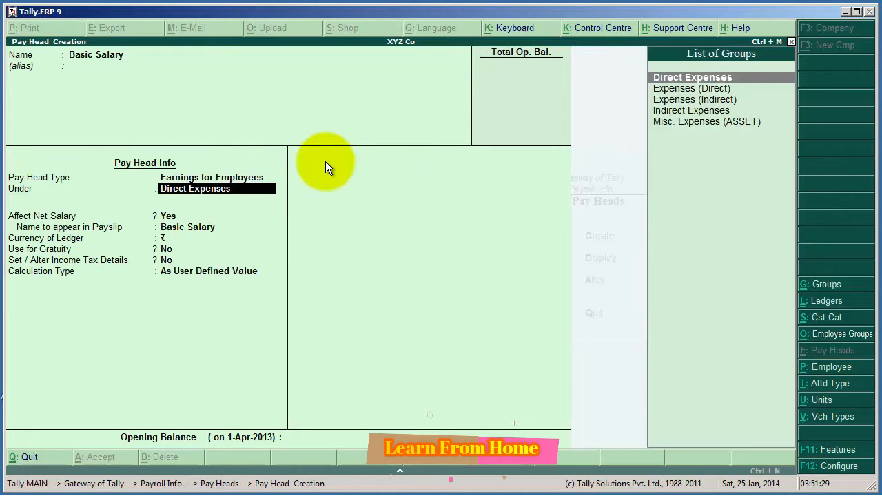
key("Down")
key("Down")
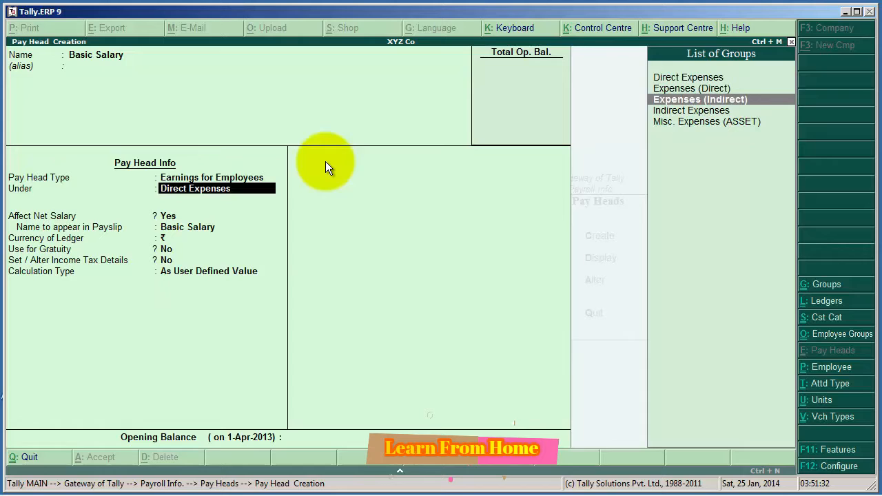
left_click(688, 101)
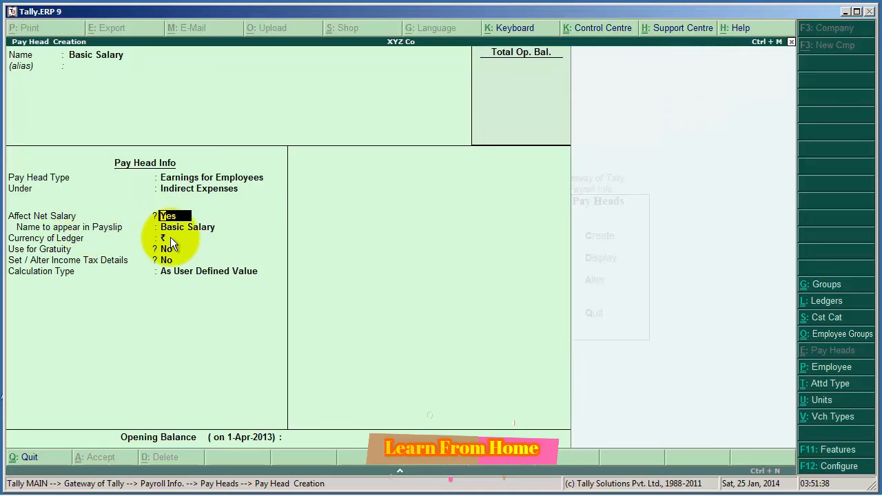
Step: Accept Yes for Affect Net Salary, Basic Salary as payslip name, and No for both gratuity and income tax details
key("Return")
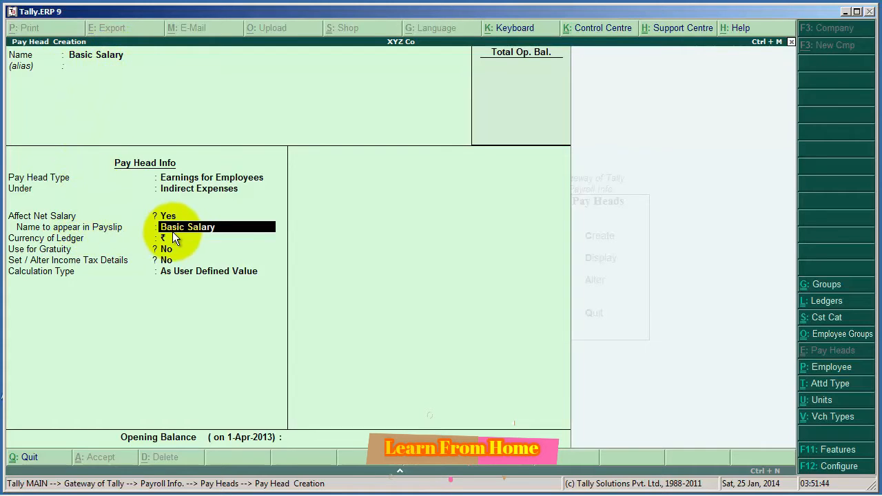
key("Return")
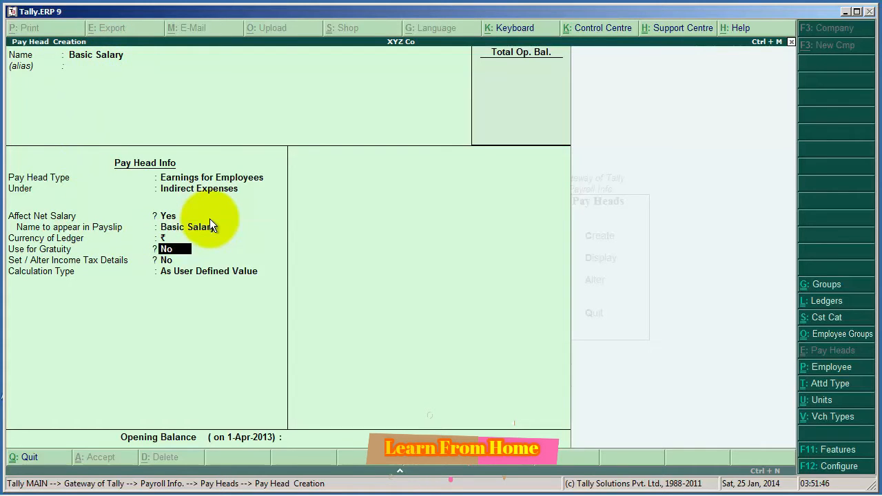
key("Return")
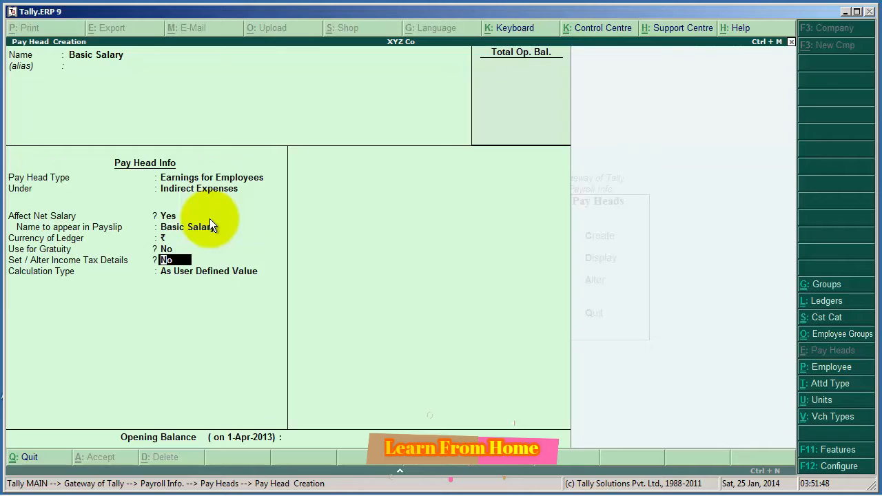
key("Return")
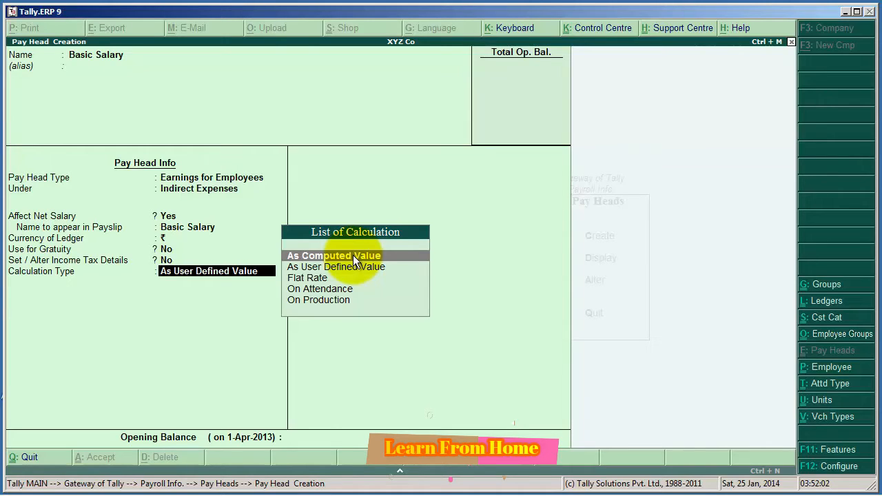
Step: Set the Basic Salary calculation type to Flat Rate with Months as the calculation period
key("Down")
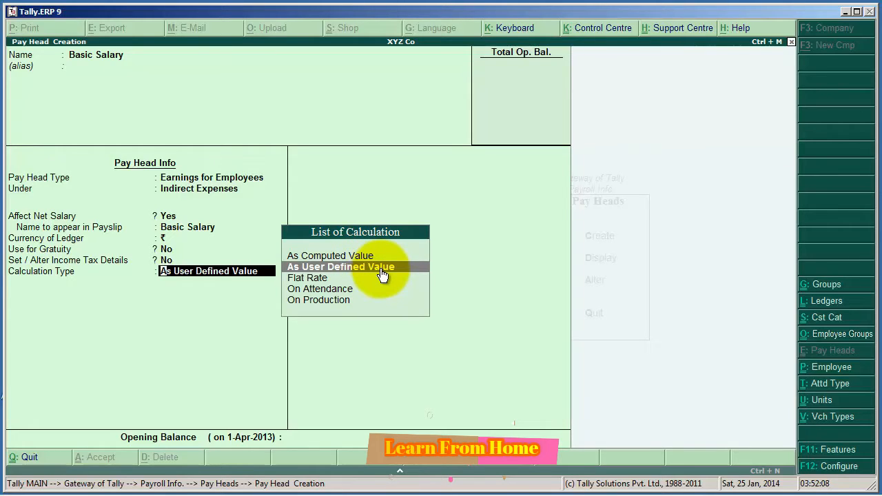
key("Down")
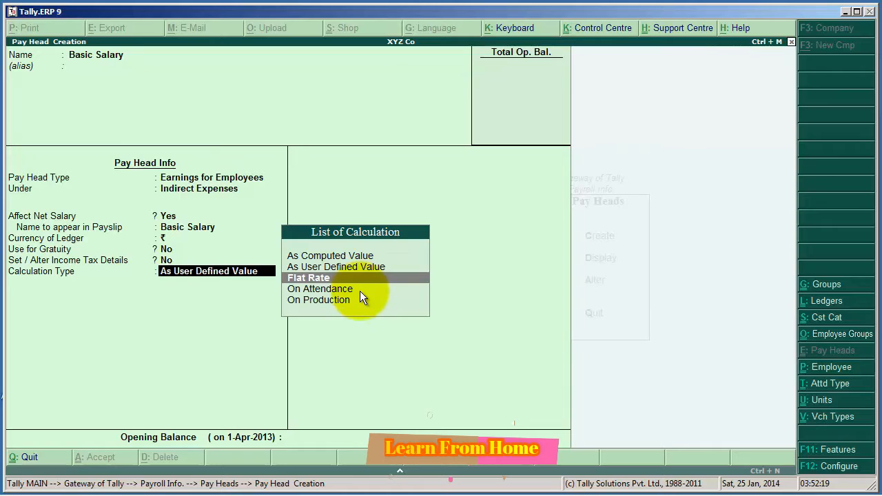
left_click(360, 291)
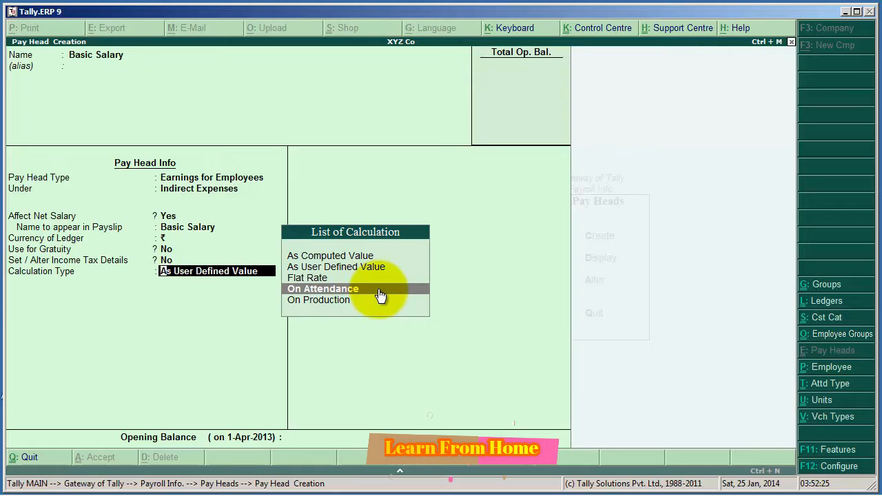
key("Down")
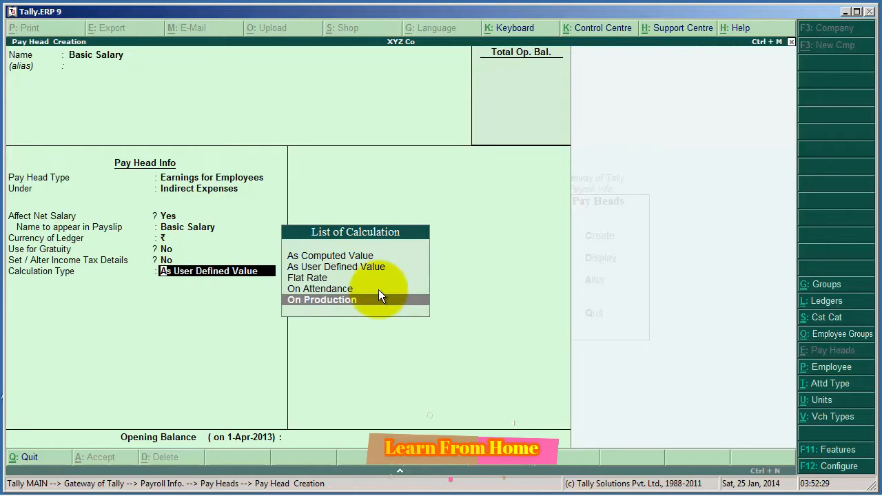
key("Up")
key("Up")
key("Return")
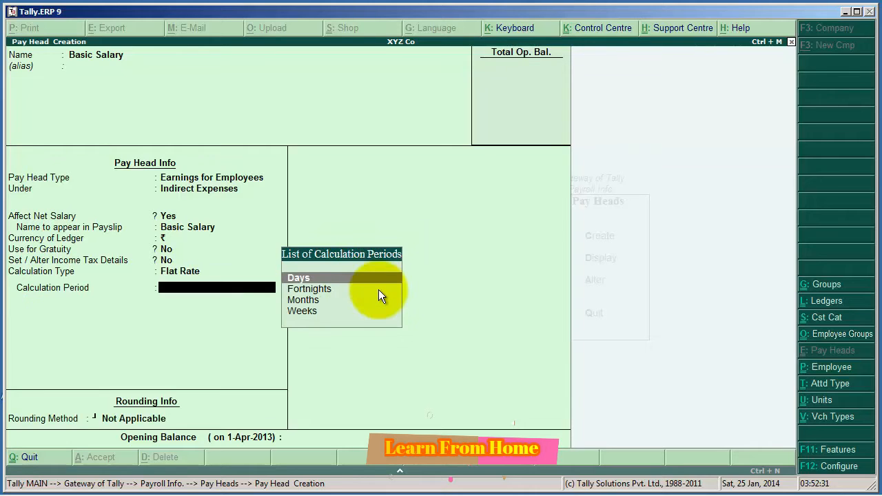
left_click(309, 304)
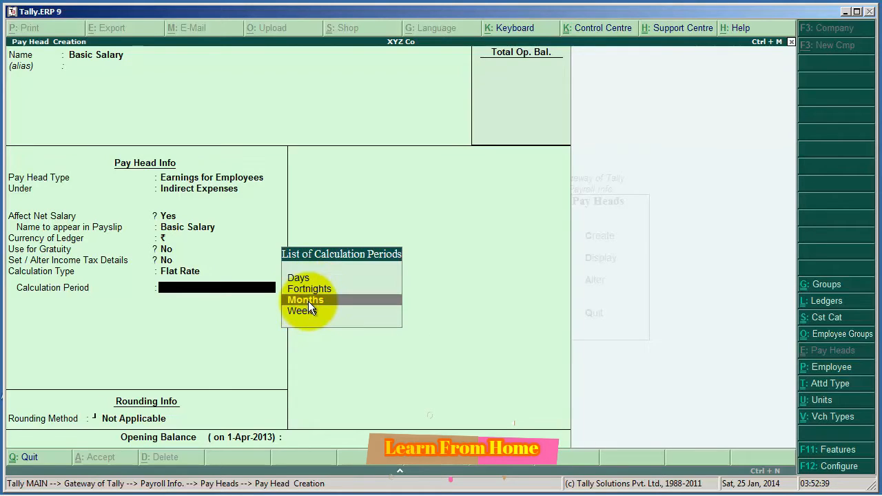
left_click(308, 301)
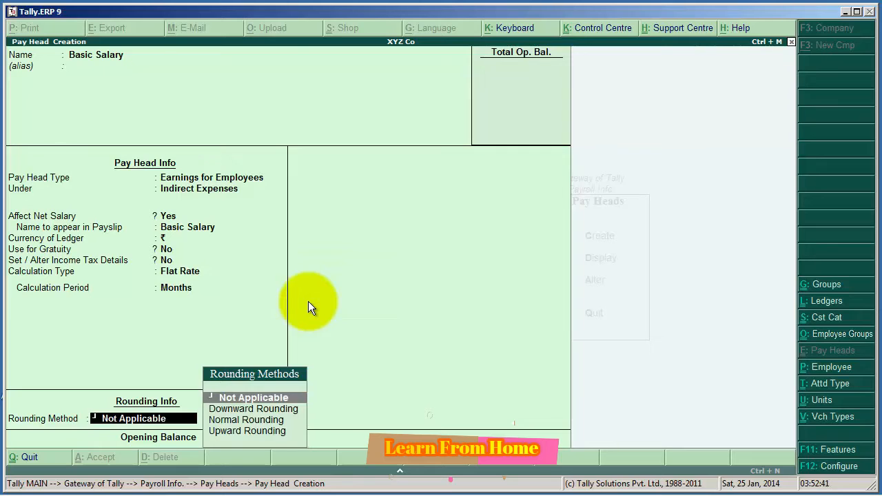
Step: Choose Not Applicable as the rounding method, leave the opening balance blank and save the Basic Salary pay head
left_click(236, 398)
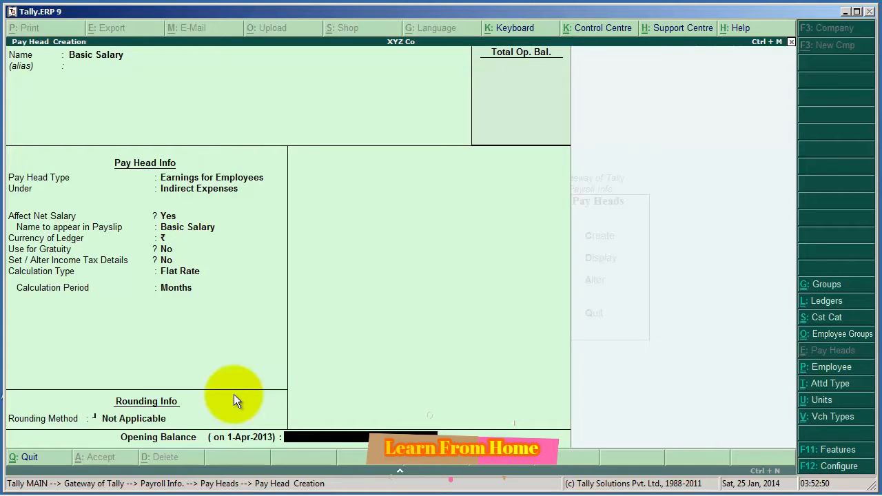
key("Return")
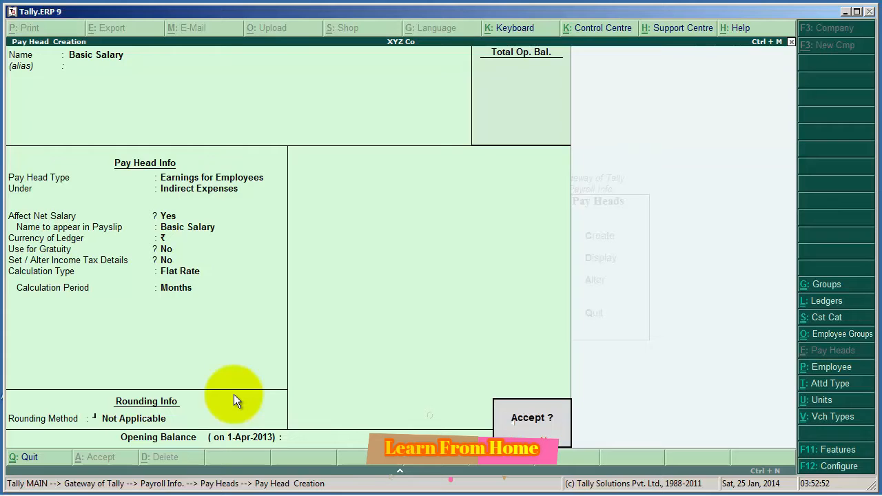
key("Return")
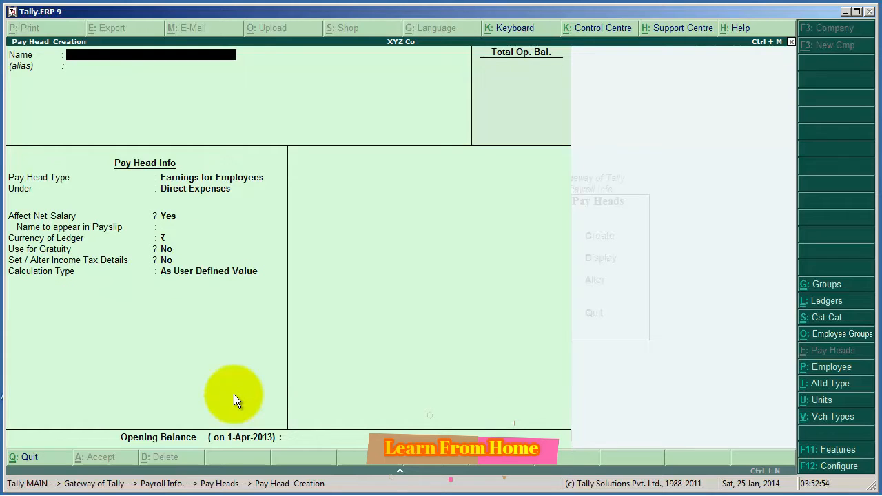
Step: Name the next new pay head D.A and leave its alias blank
type("D.A")
key("Return")
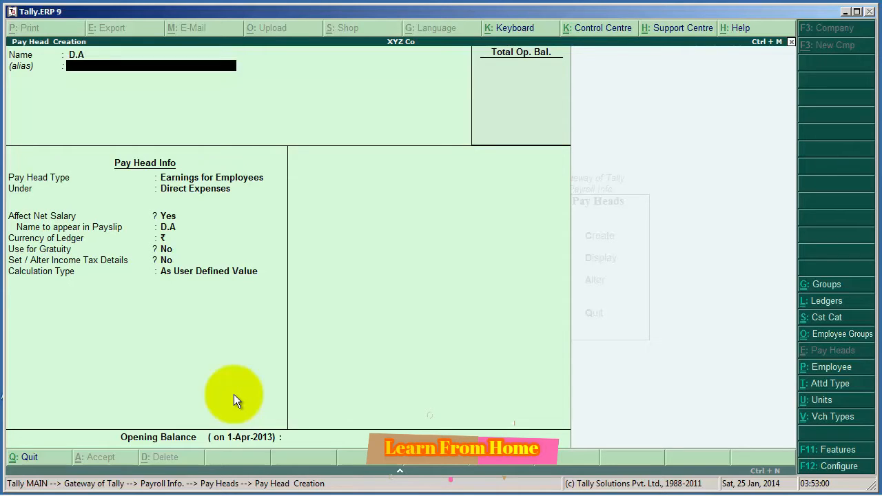
key("Return")
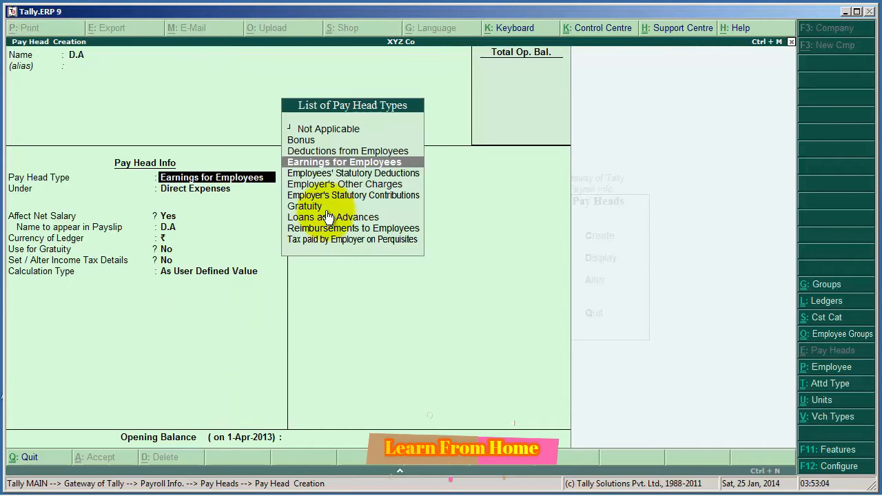
Step: Classify the D.A pay head as Earnings for Employees under the Indirect Expenses group
left_click(356, 163)
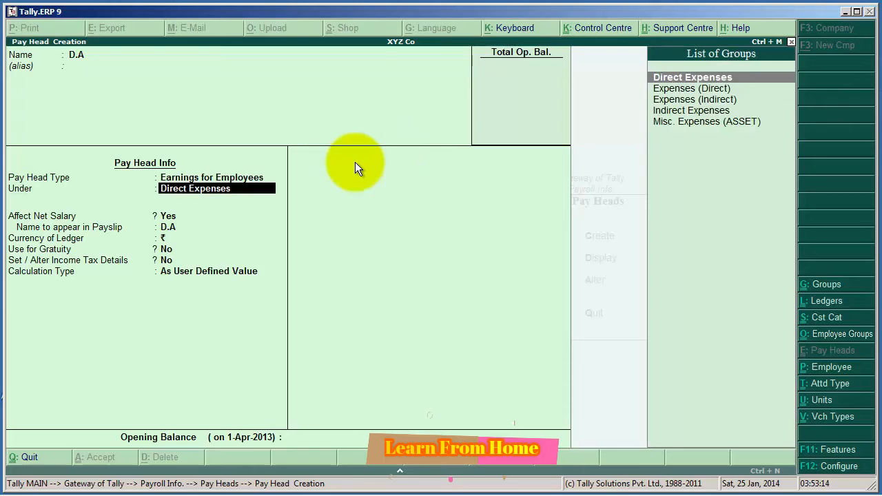
key("Down")
key("Down")
key("Down")
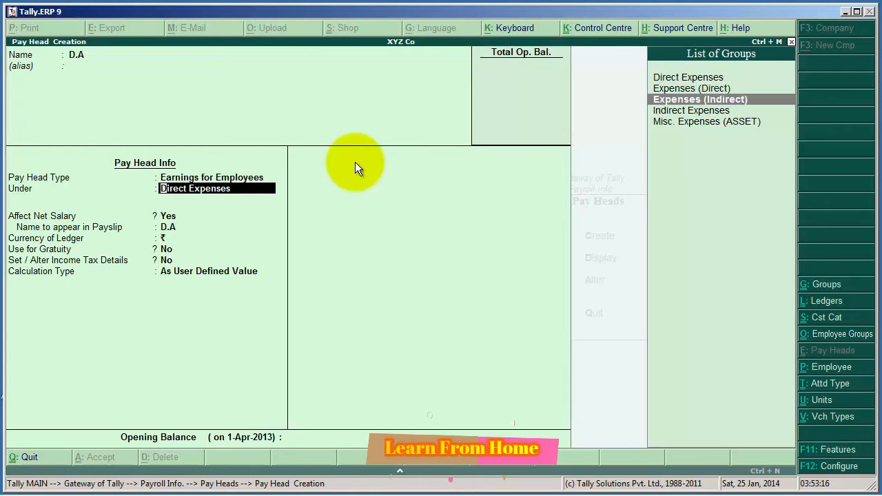
key("Return")
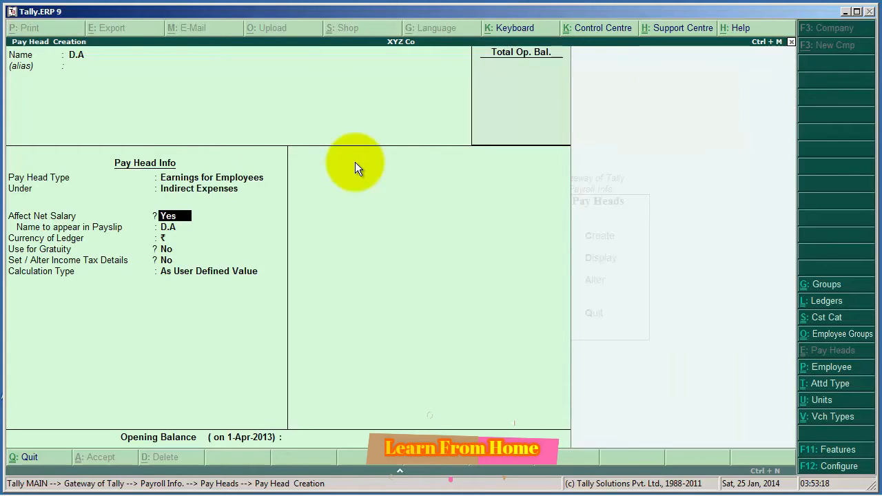
Step: Set Affect Net Salary to No for D.A and keep gratuity and income tax details at No
type("n")
key("Return")
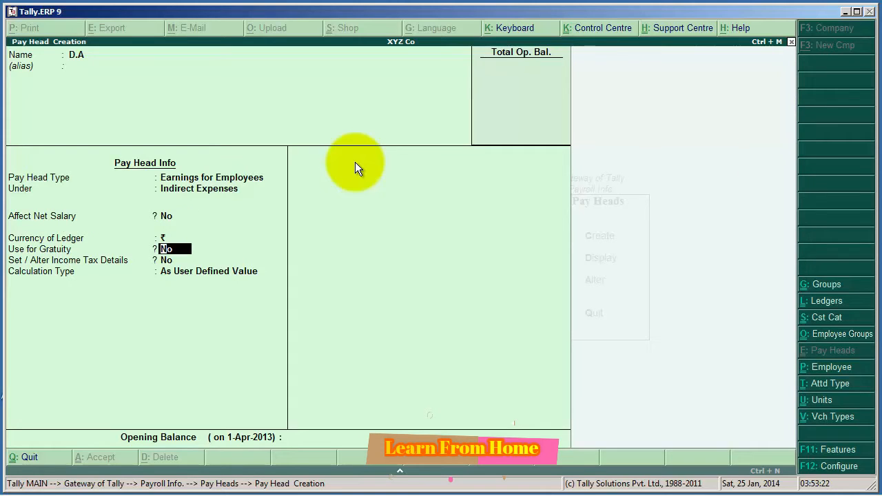
key("Return")
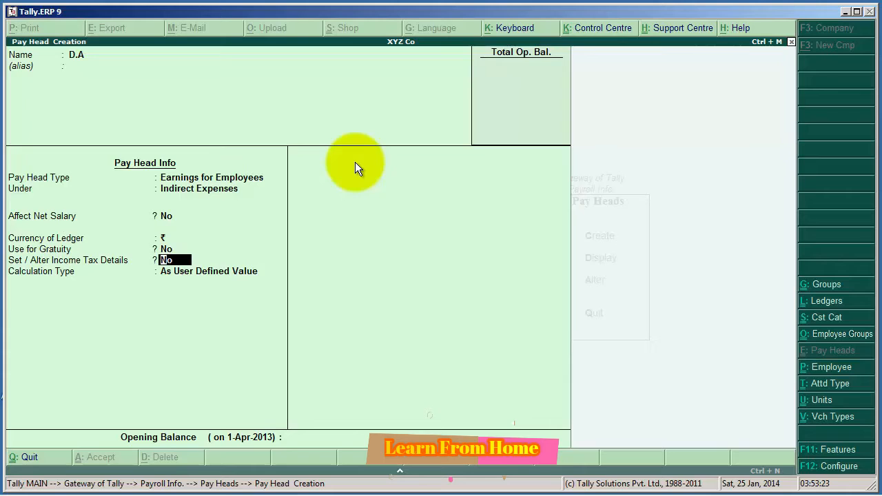
key("Return")
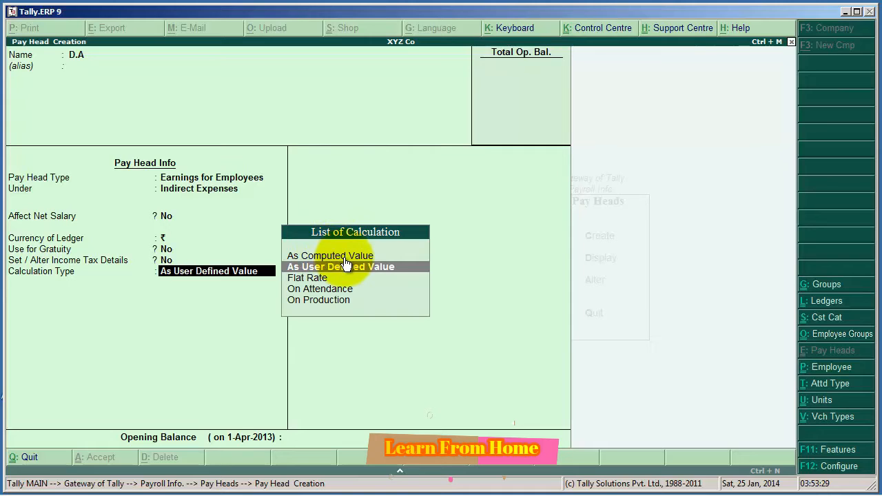
Step: Set D.A's calculation type to As Computed Value with a Months period and Not Applicable as the rounding method
key("Up")
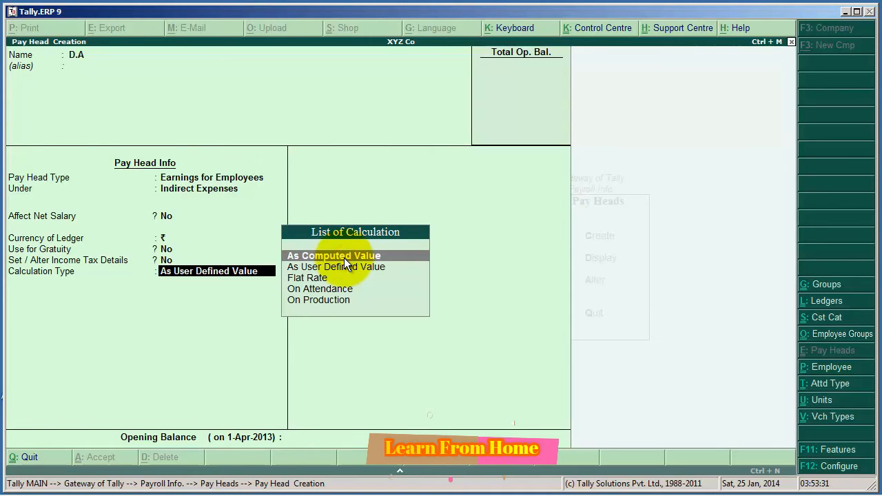
key("Return")
key("Return")
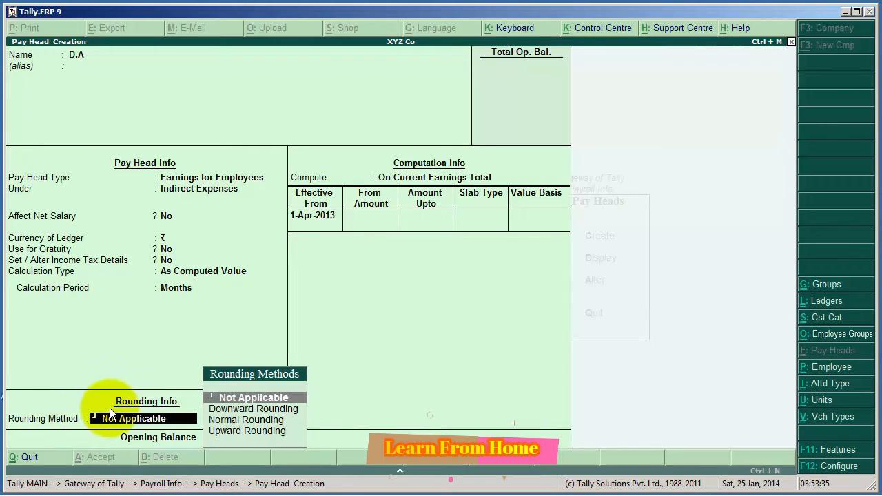
key("Return")
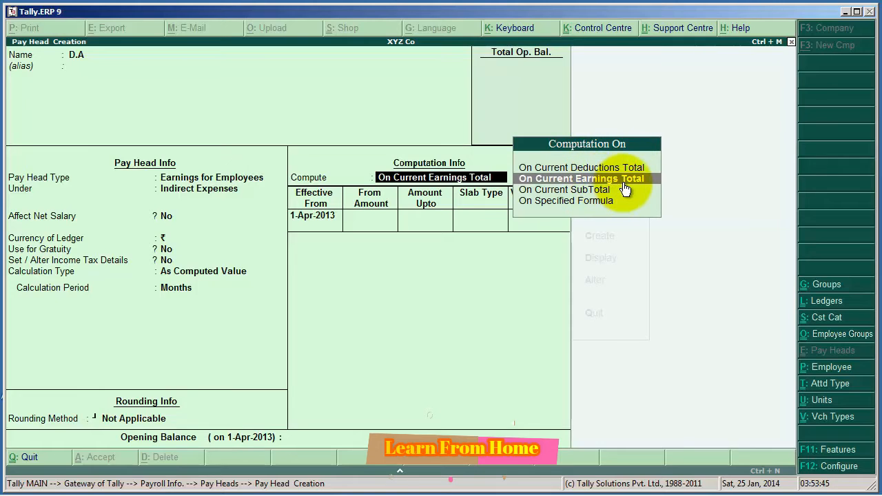
Step: Set the D.A computation to On Specified Formula
key("Down")
key("Down")
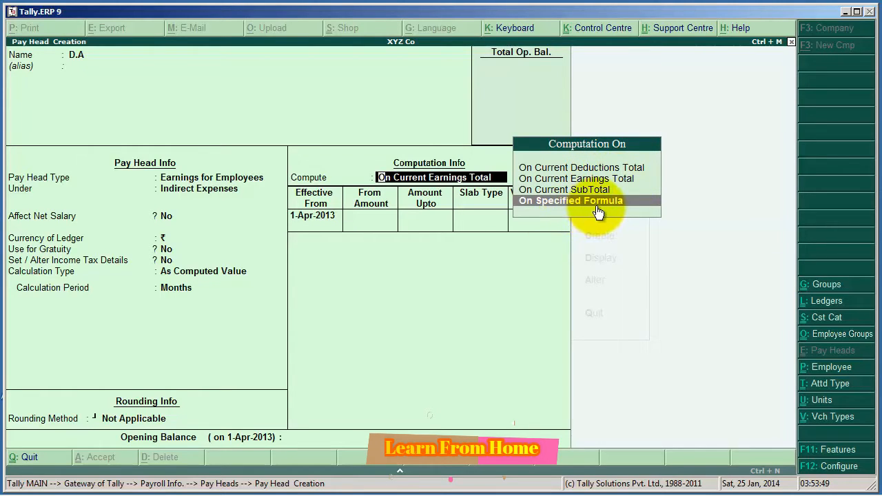
left_click(597, 205)
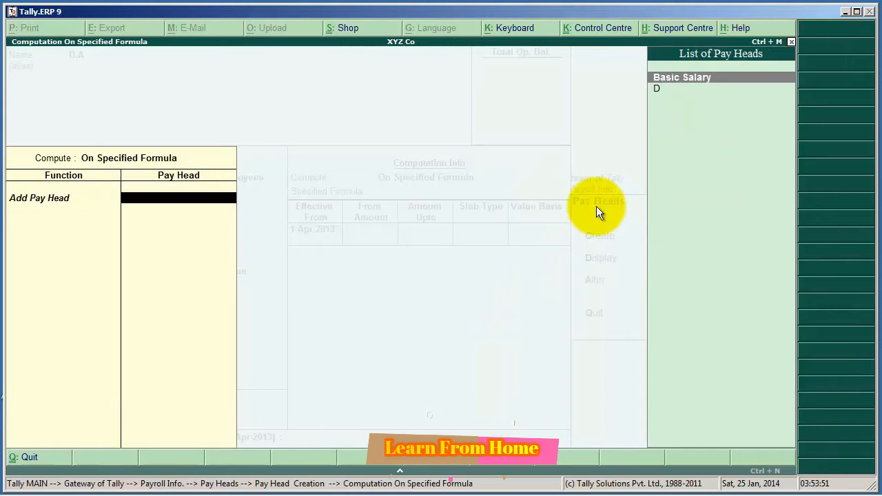
Step: Base D.A's formula on Basic Salary alone and give it a 50% percentage slab effective from 1-Apr-2013
key("Return")
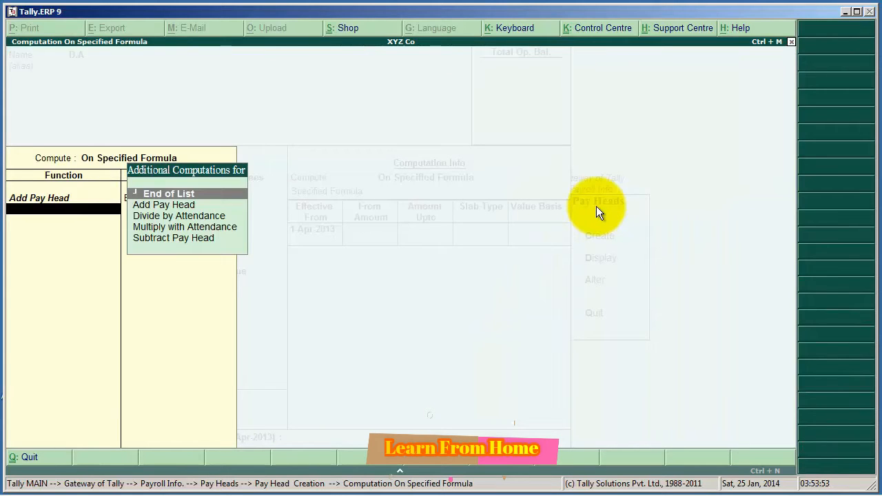
key("Return")
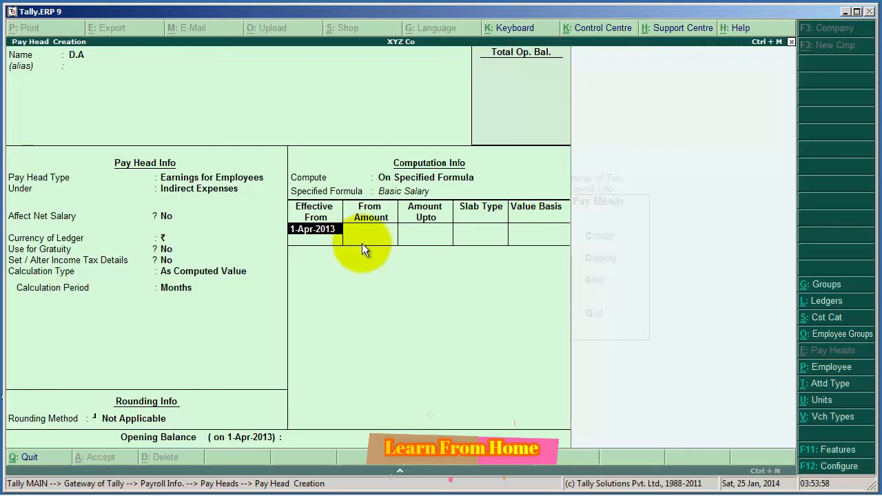
key("Return")
key("Return")
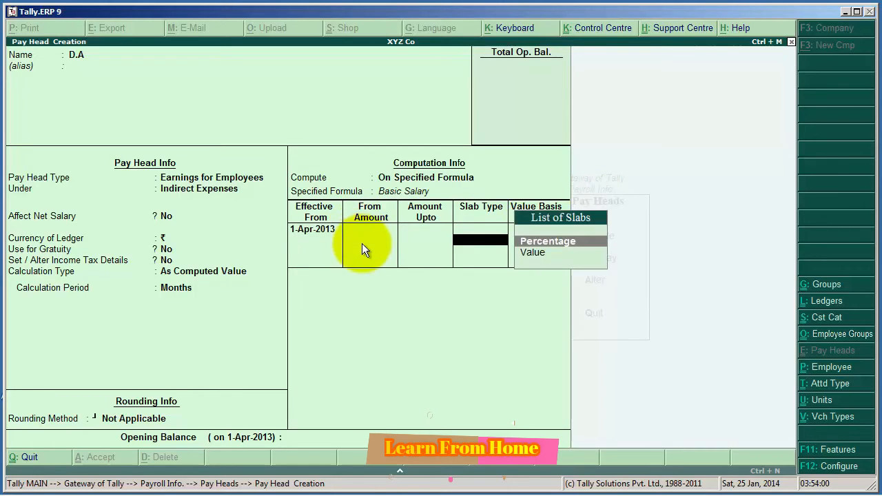
key("Return")
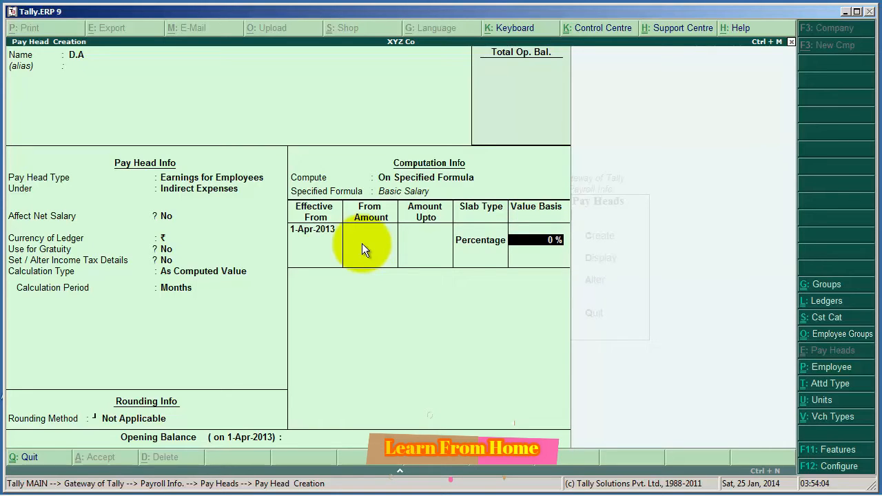
type("50")
key("Return")
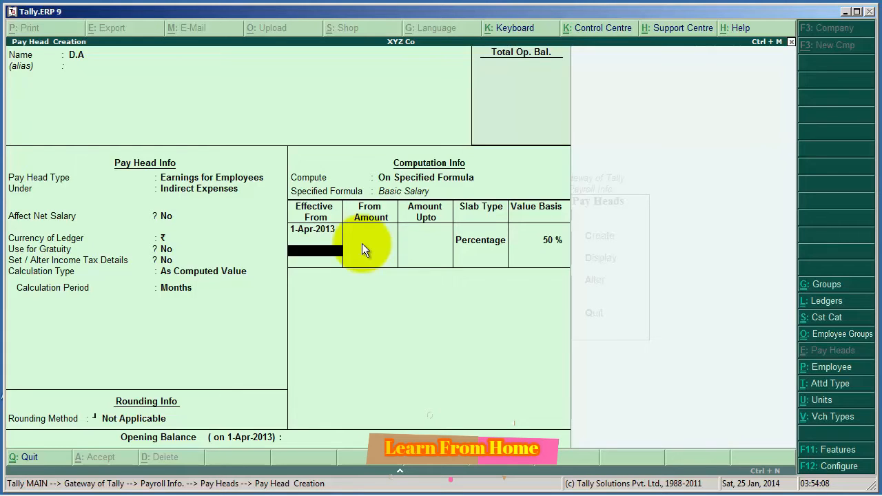
Step: End D.A's slab list, leave its opening balance blank and save the pay head
key("Return")
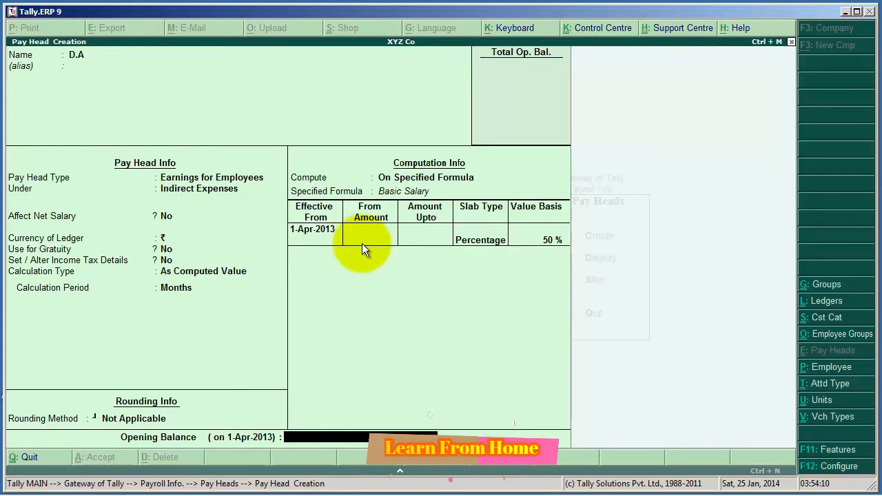
key("Return")
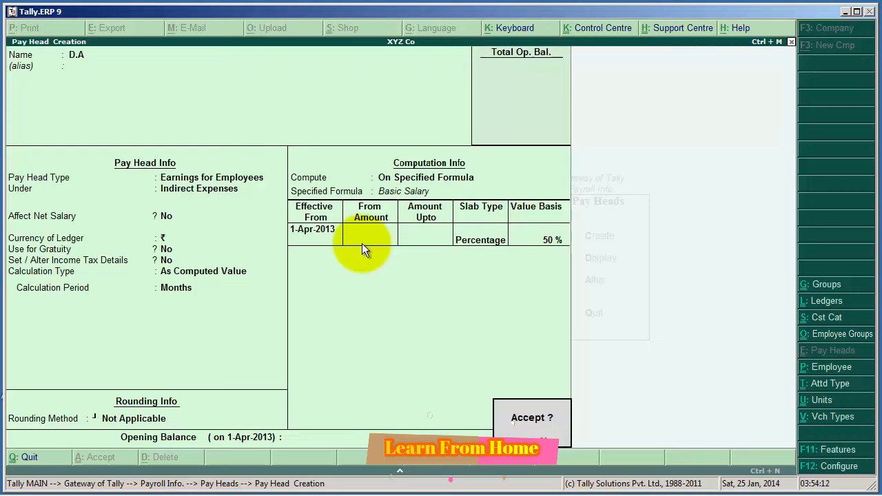
key("Return")
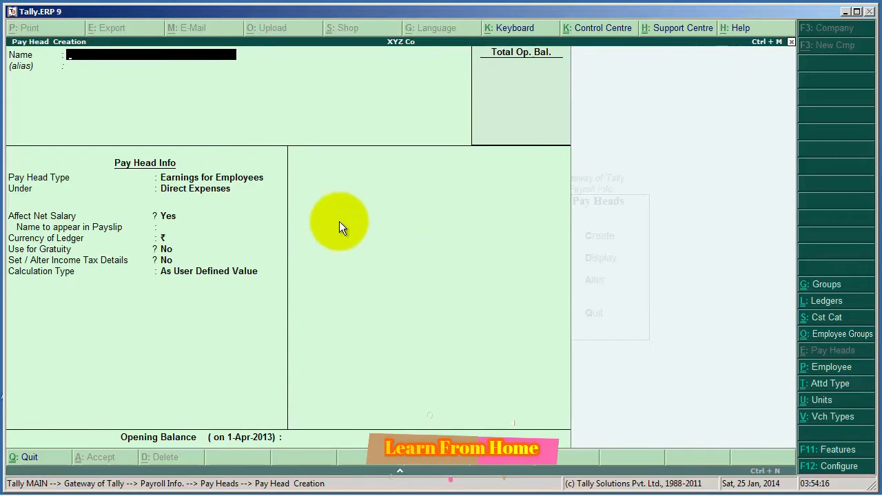
Step: Start a pay head named HRA without an alias, as Earnings for Employees under the Indirect Expenses group
type("H")
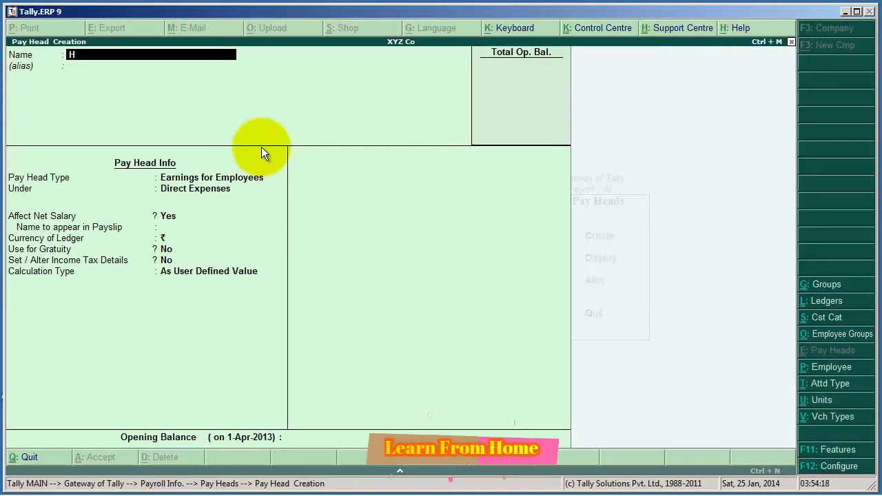
type("RA")
key("Return")
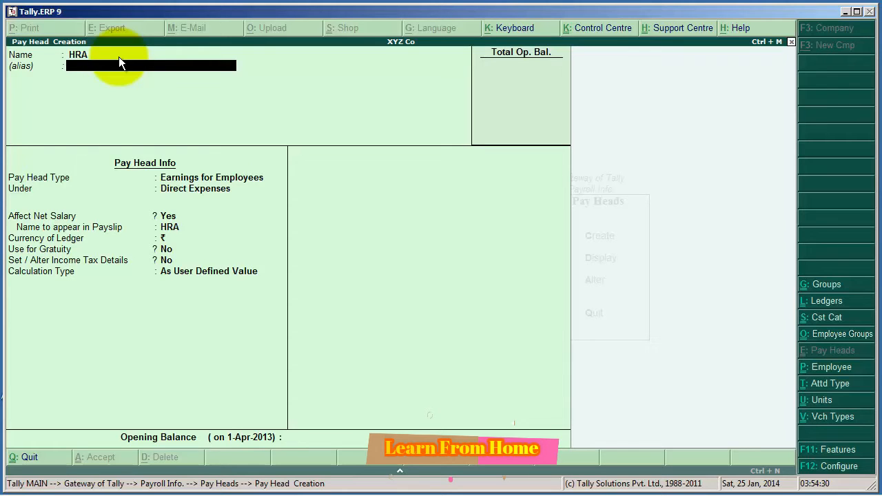
key("Return")
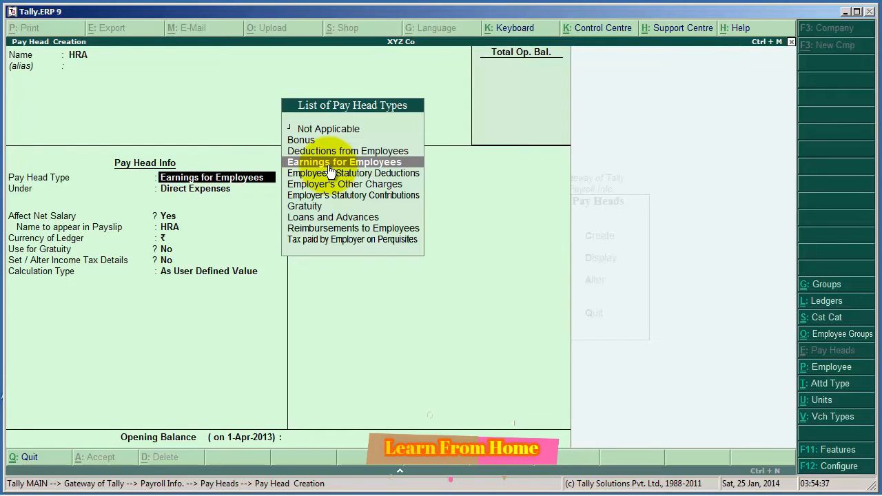
key("Return")
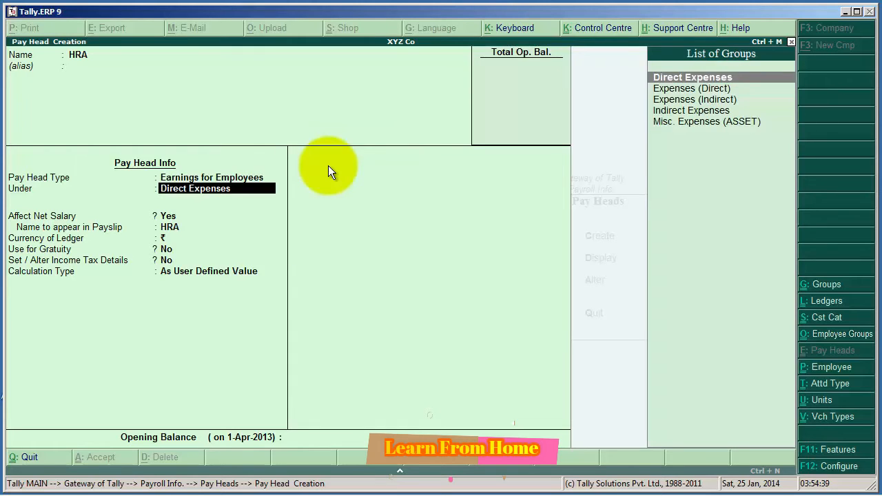
key("Down")
key("Down")
key("Down")
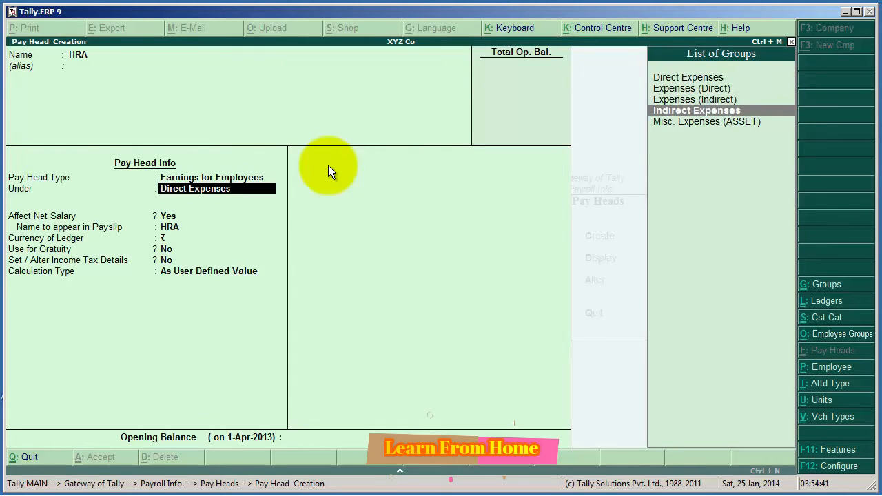
key("Return")
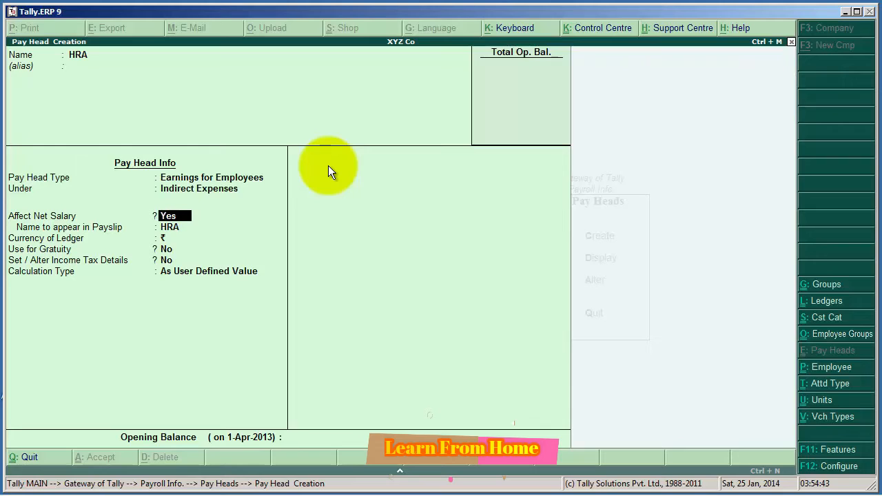
Step: Set Affect Net Salary to No for HRA and keep gratuity and income tax details at No
key("n")
key("Return")
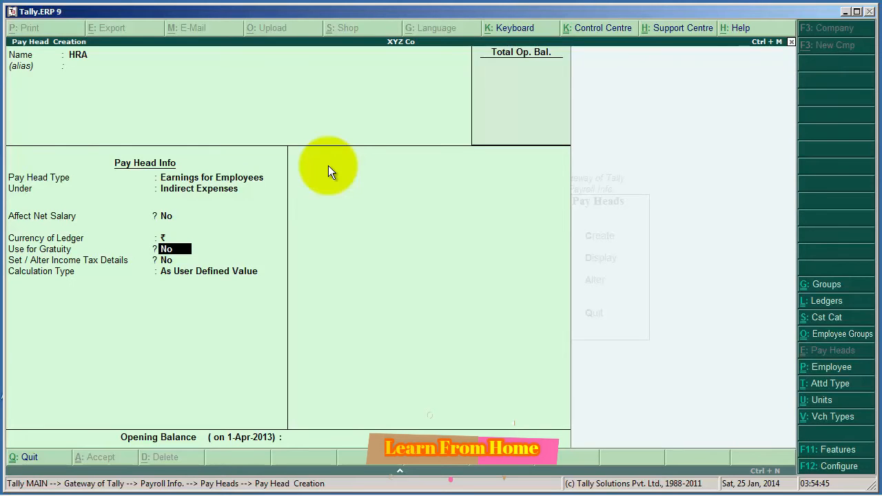
key("Return")
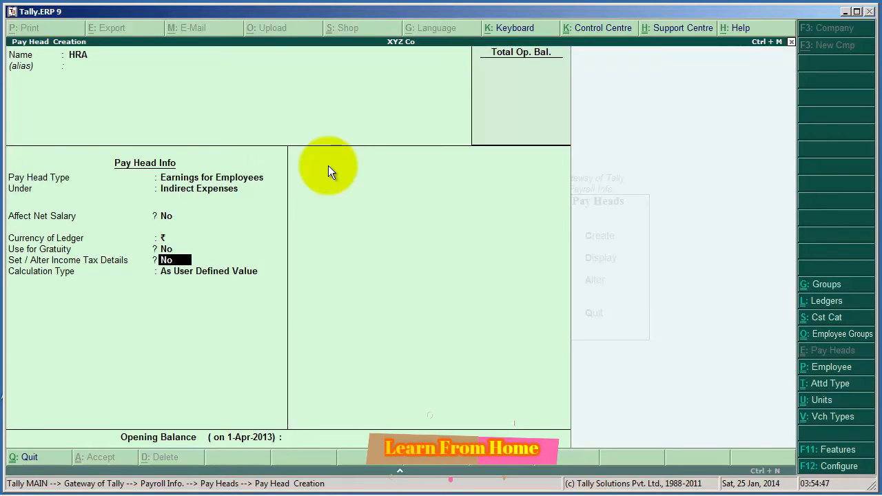
key("Return")
Step: Set HRA's calculation type to As Computed Value with a Months period and Not Applicable as the rounding method
key("Up")
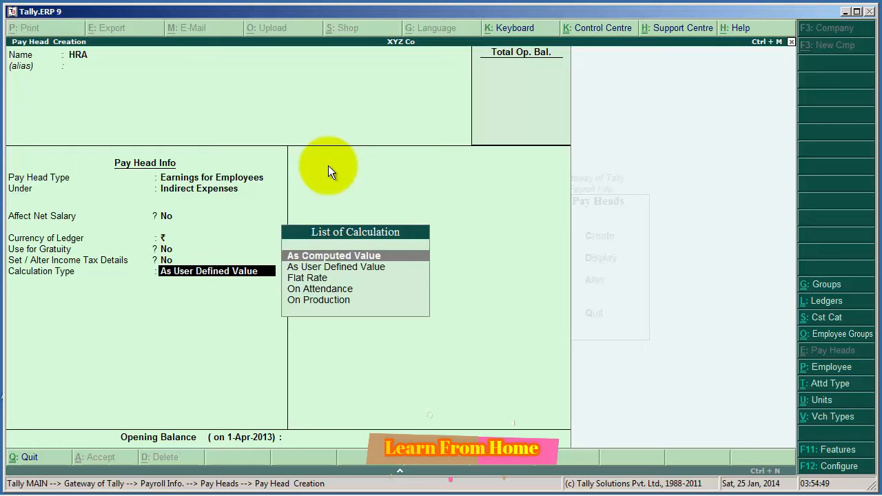
left_click(356, 257)
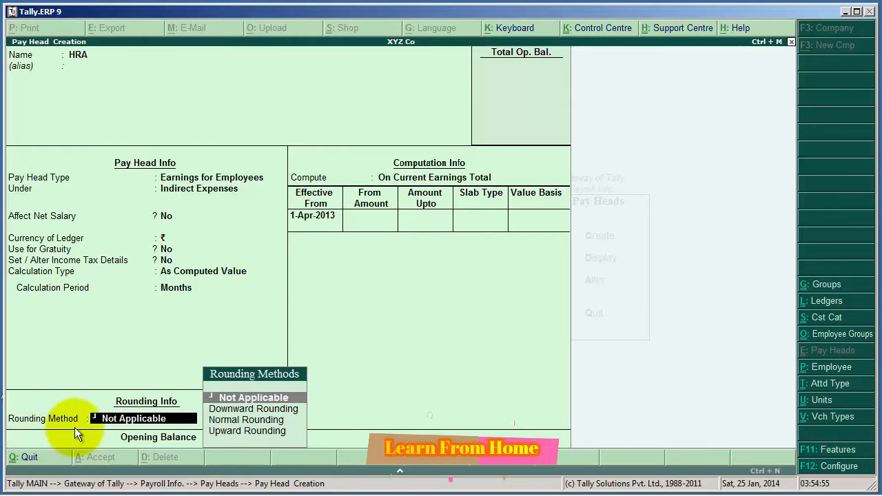
left_click(257, 394)
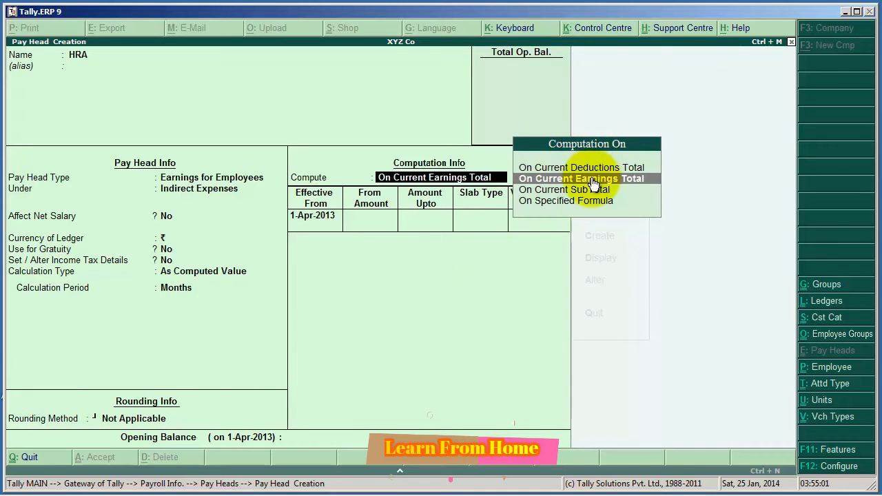
Step: Compute HRA on a specified formula that adds Basic Salary and D.A
key("Down")
key("Down")
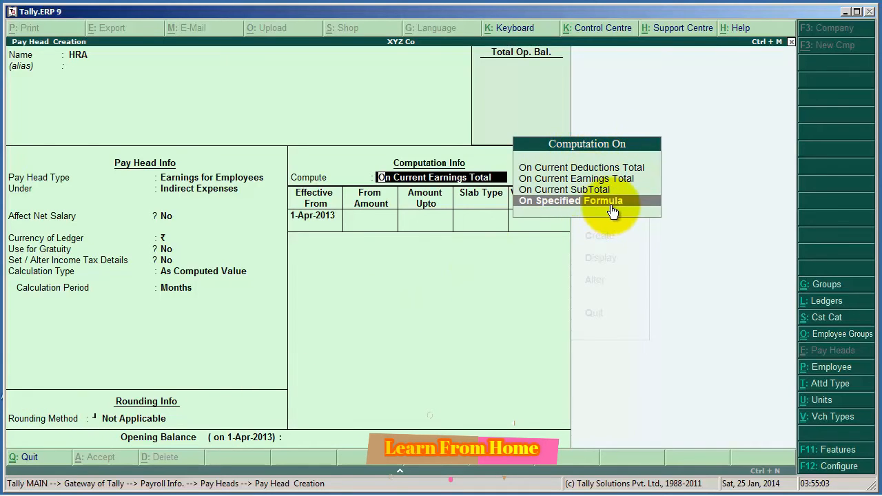
left_click(611, 204)
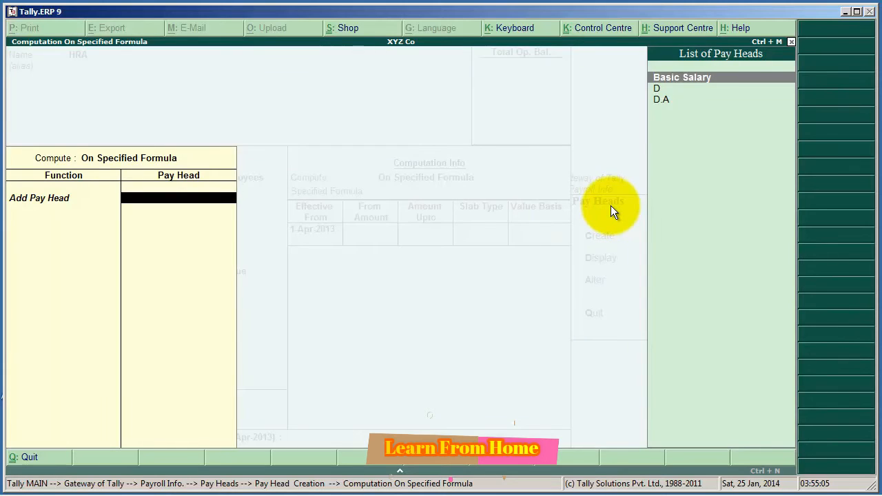
key("Return")
key("Down")
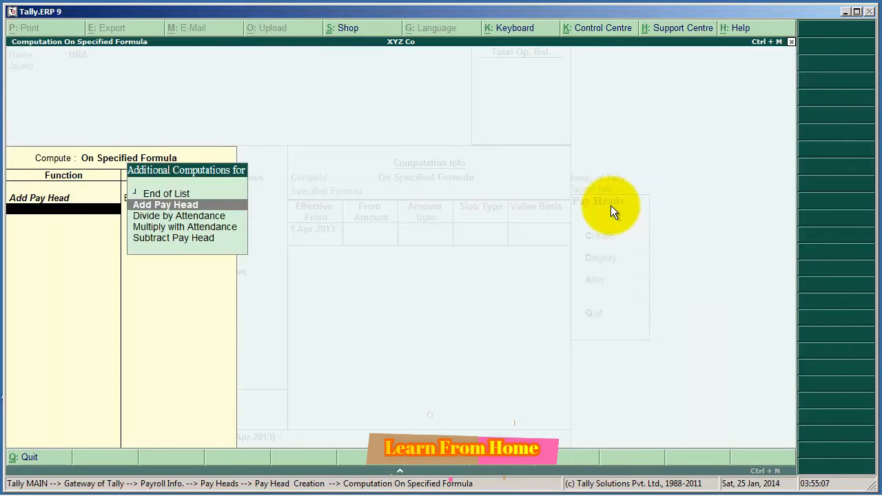
key("Return")
key("Down")
key("Down")
key("Return")
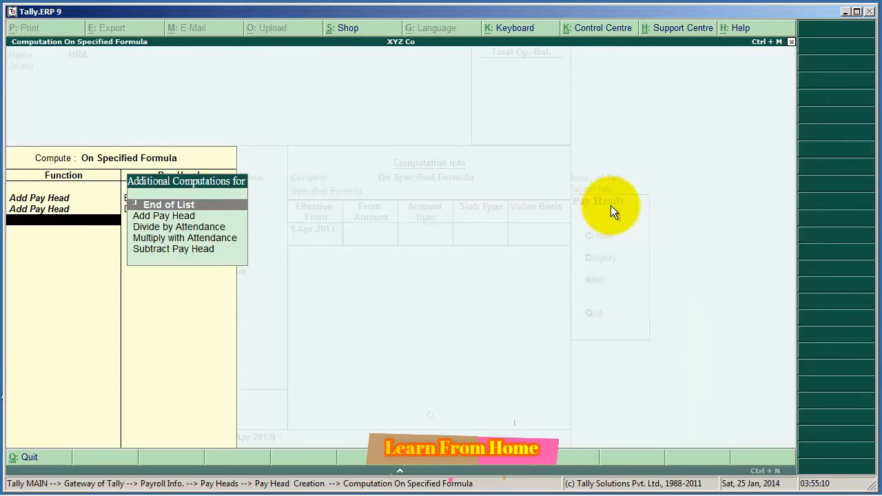
key("Return")
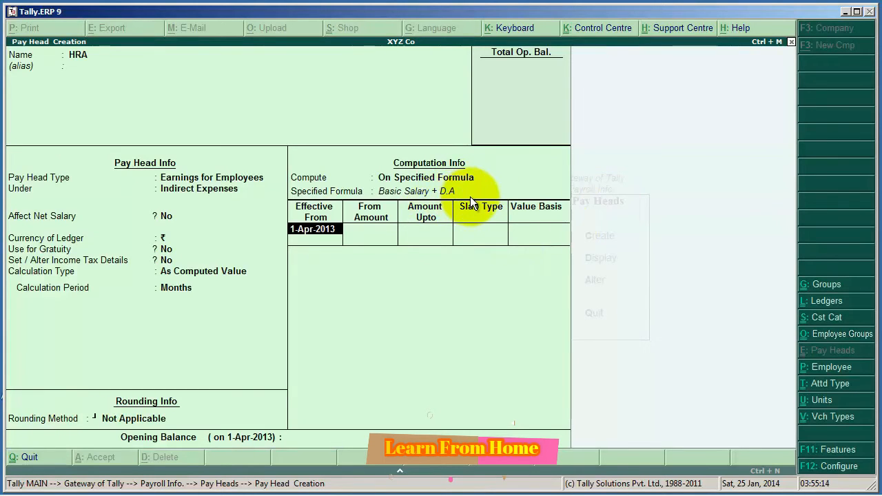
Step: Give HRA an 80% percentage slab effective from 1-Apr-2013 and save the pay head
key("Return")
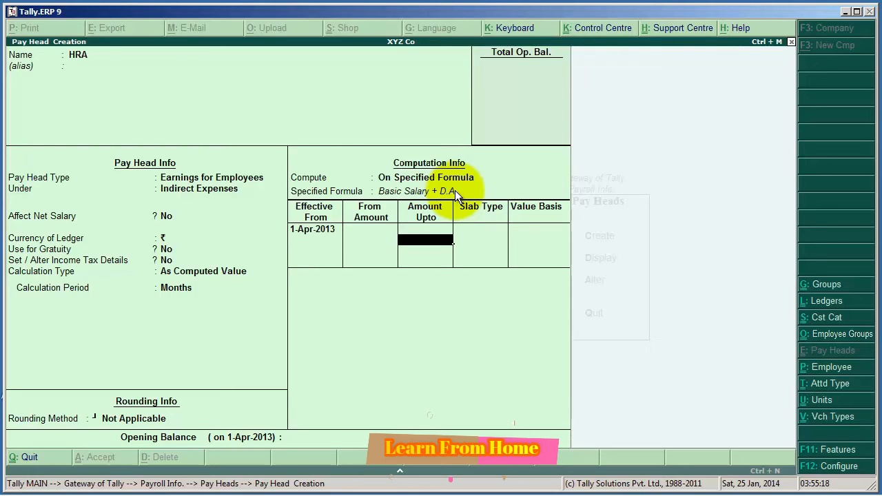
key("Return")
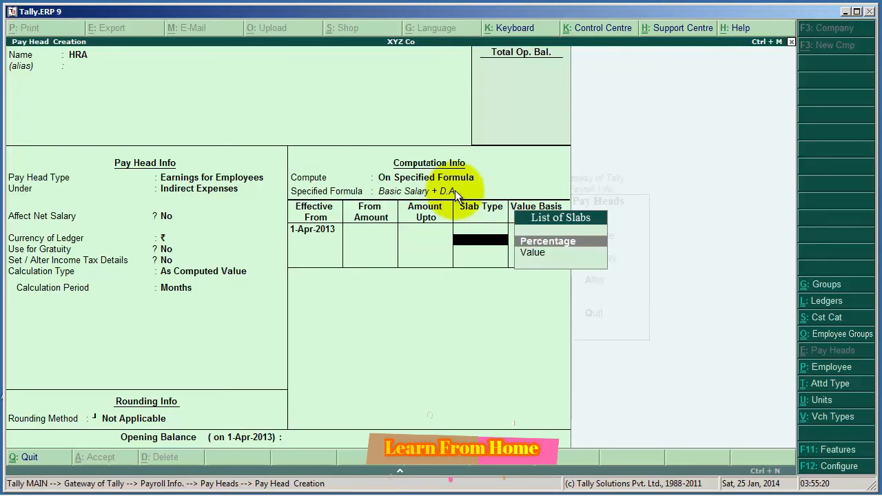
key("Return")
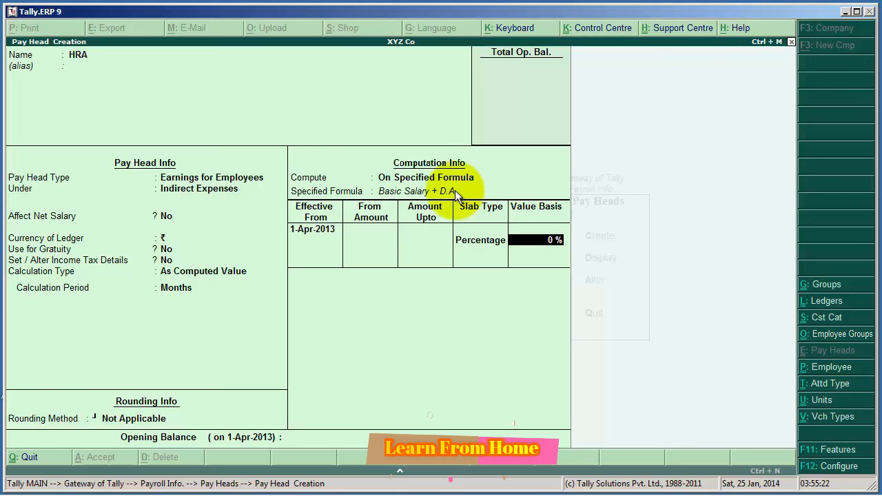
type("80")
key("Return")
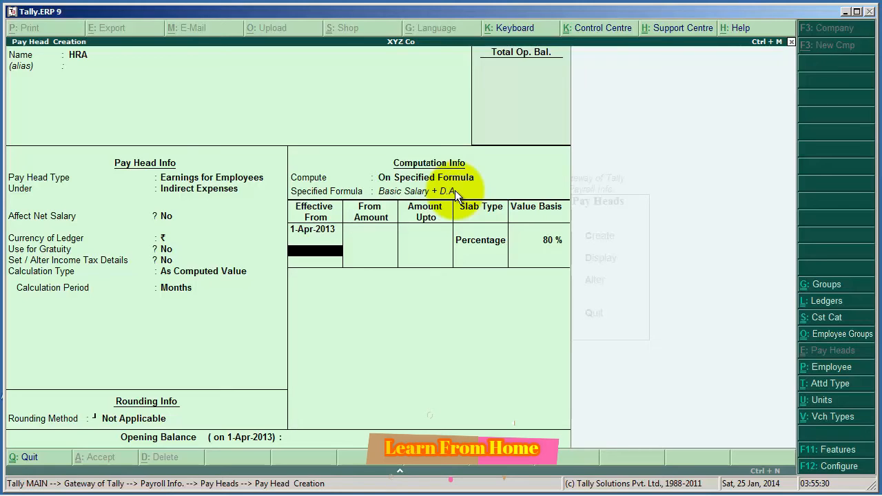
key("Return")
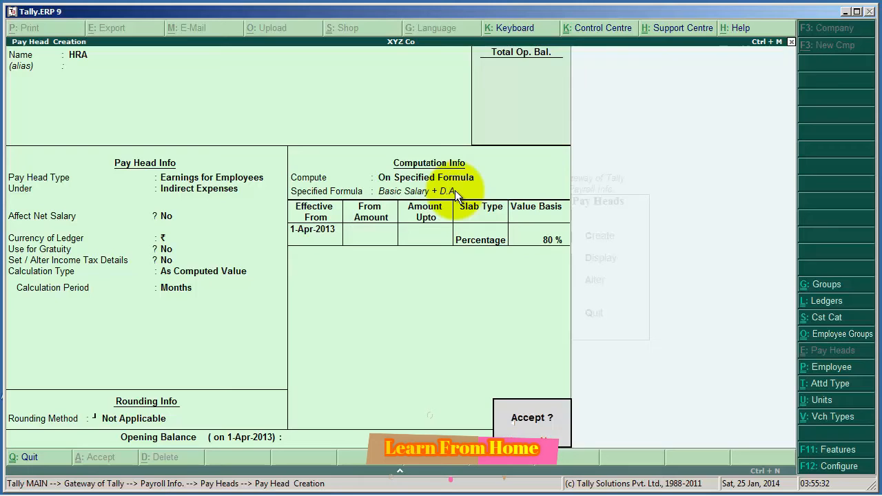
key("Return")
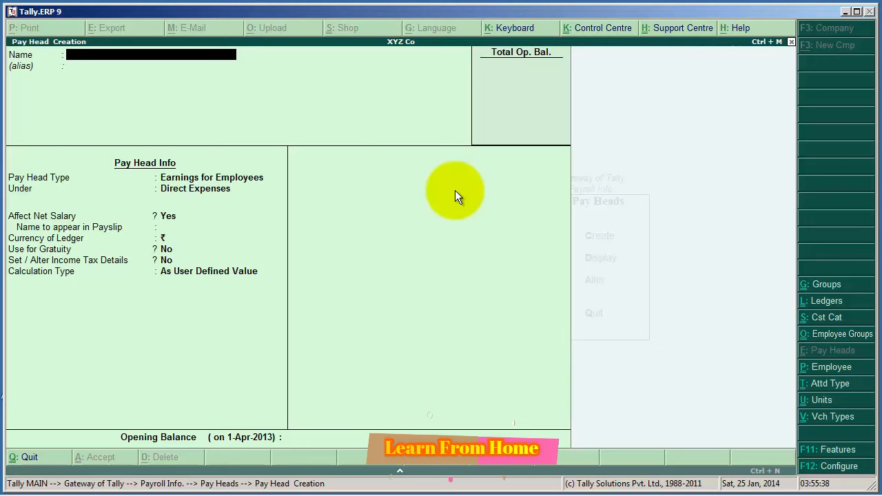
Step: In the company's statutory and taxation features, set Set/Alter Payroll Statutory Details to Yes and open those details
key("F11")
key("F3")
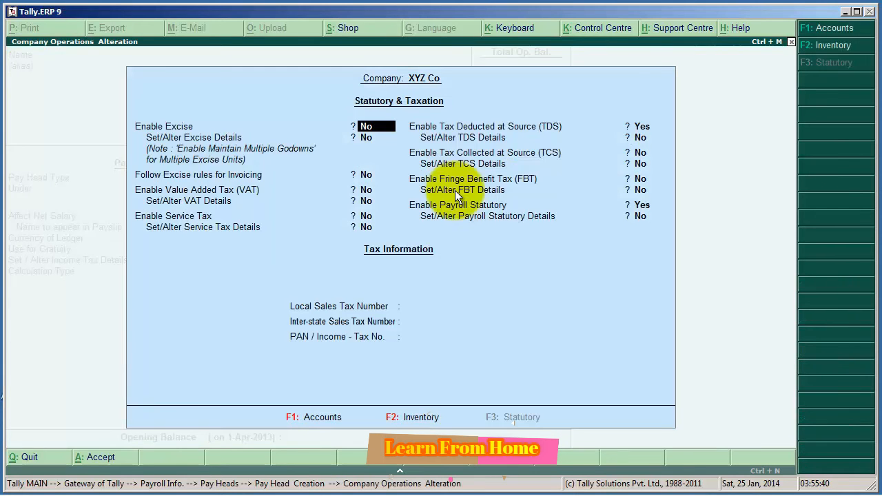
key("Return")
key("Return")
key("Return")
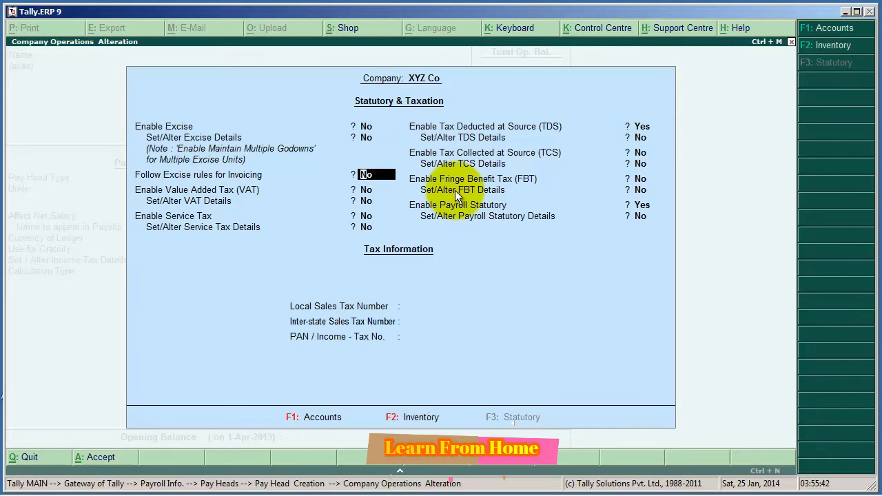
key("Return")
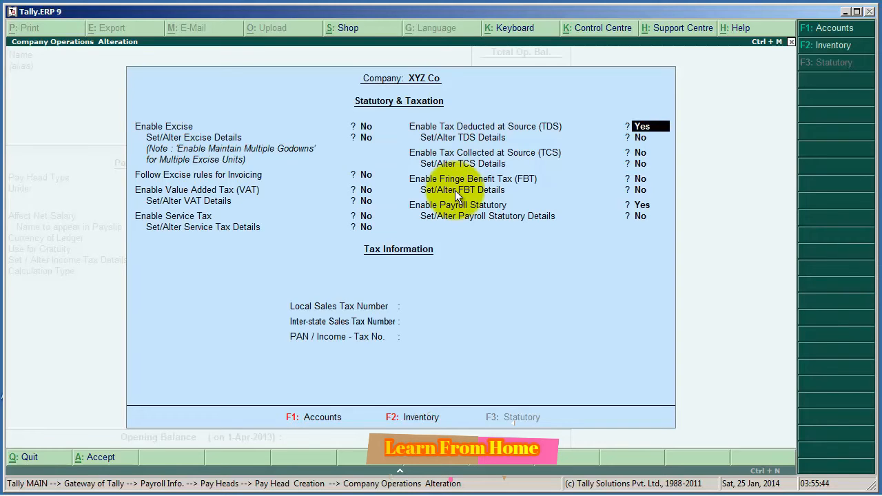
key("Return")
key("Return")
key("Return")
key("Return")
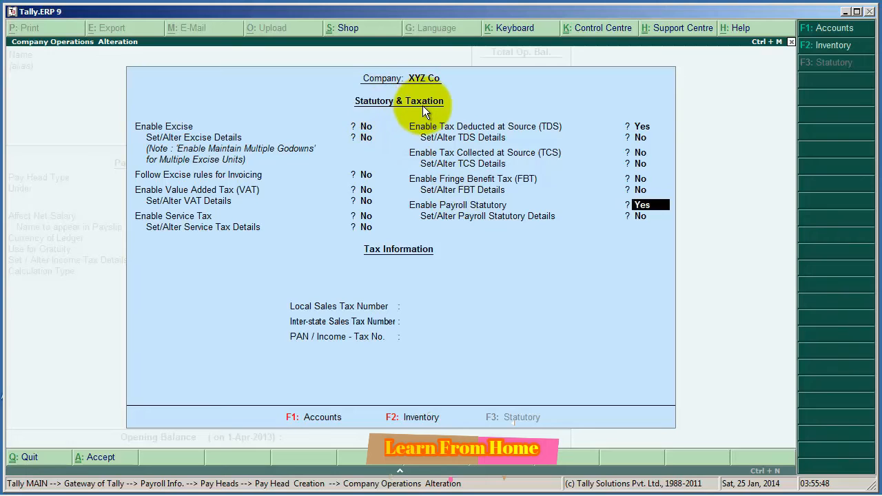
key("Return")
type("yes")
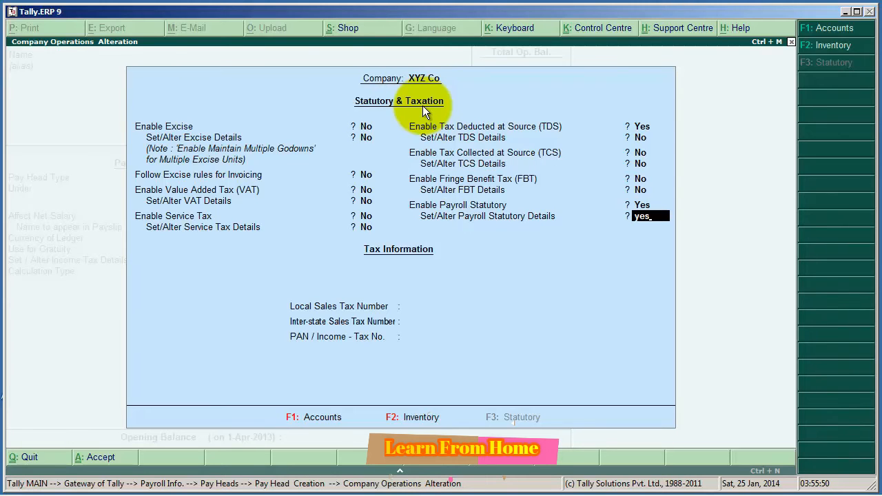
key("Return")
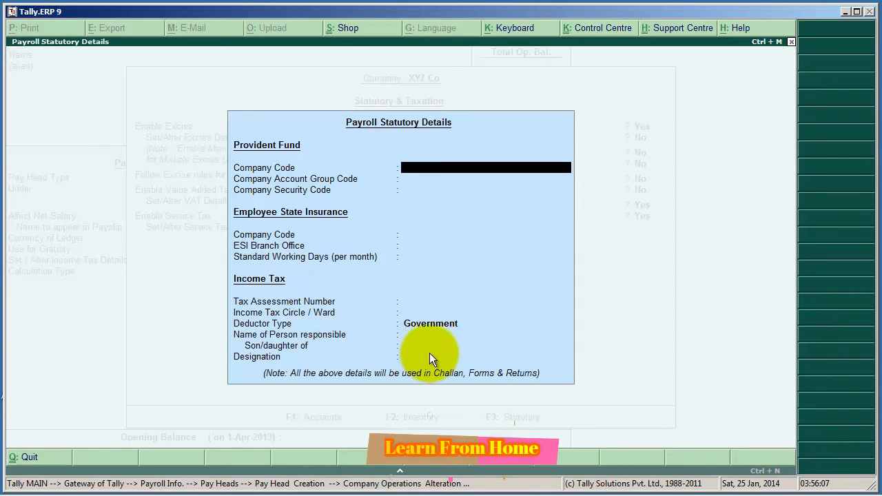
Step: Leave the provident fund, ESI and income tax details blank, keep Government as the deductor type, and accept the payroll statutory details
key("Return")
key("Return")
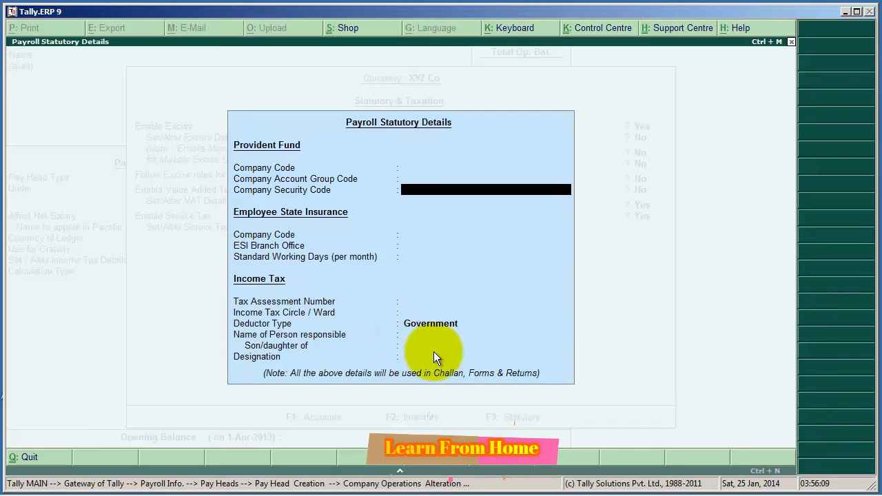
key("Return")
key("Return")
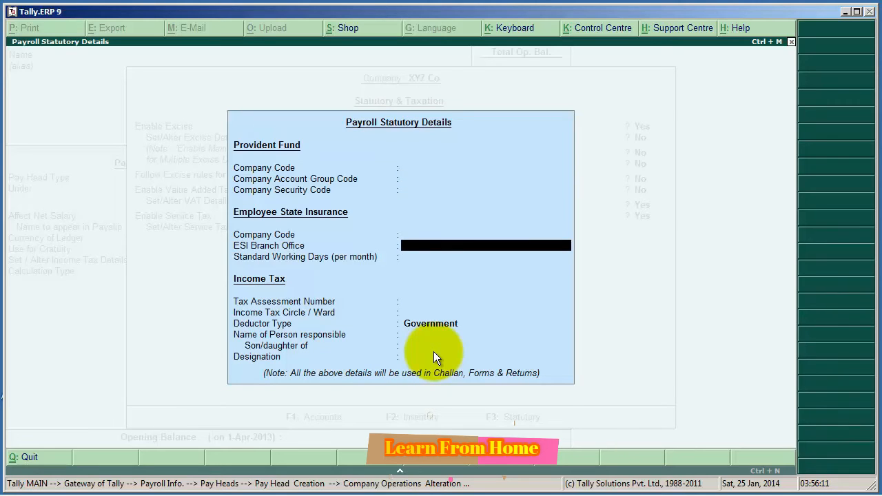
key("Return")
key("Return")
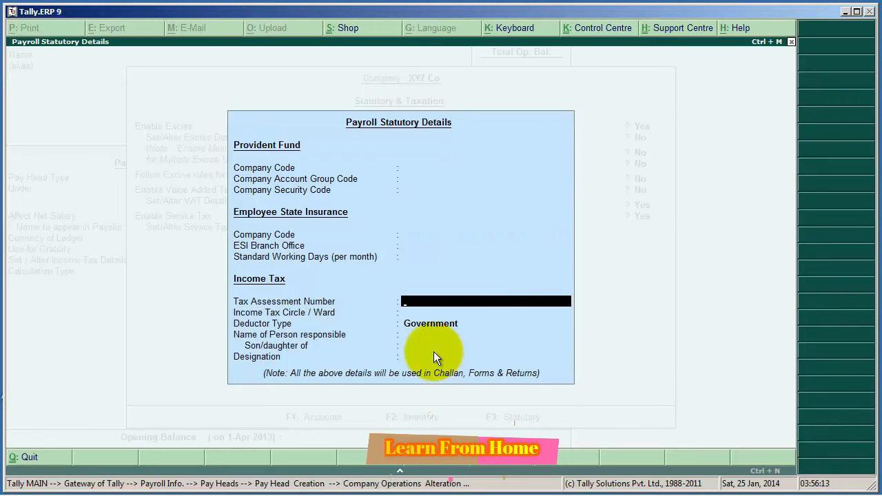
key("Return")
key("Return")
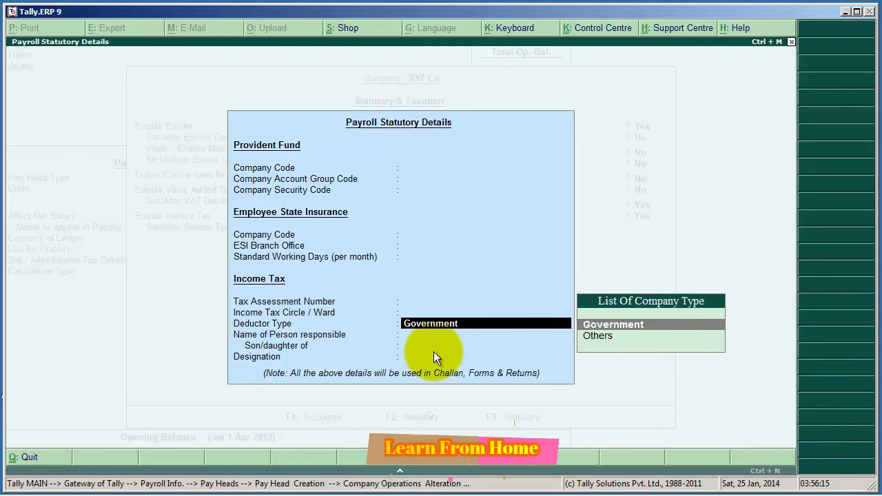
key("Return")
key("Return")
key("Return")
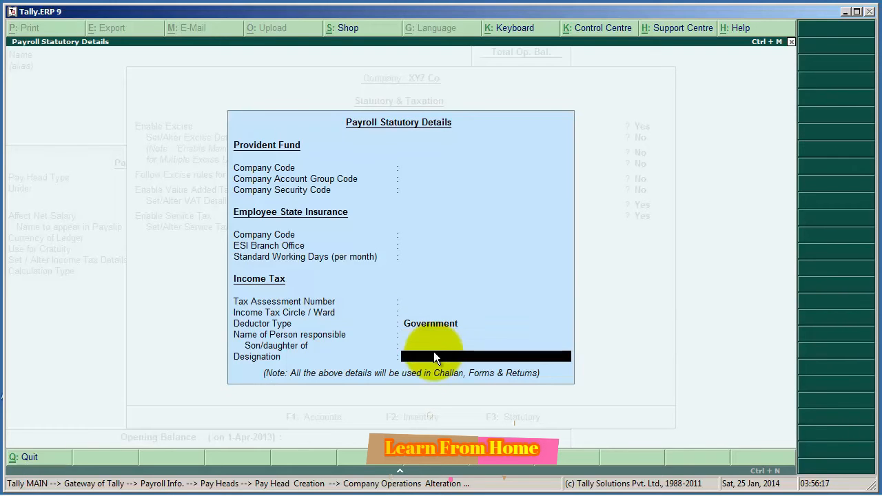
key("Return")
Step: Leave the sales tax and PAN numbers blank and save the company's statutory features
key("Return")
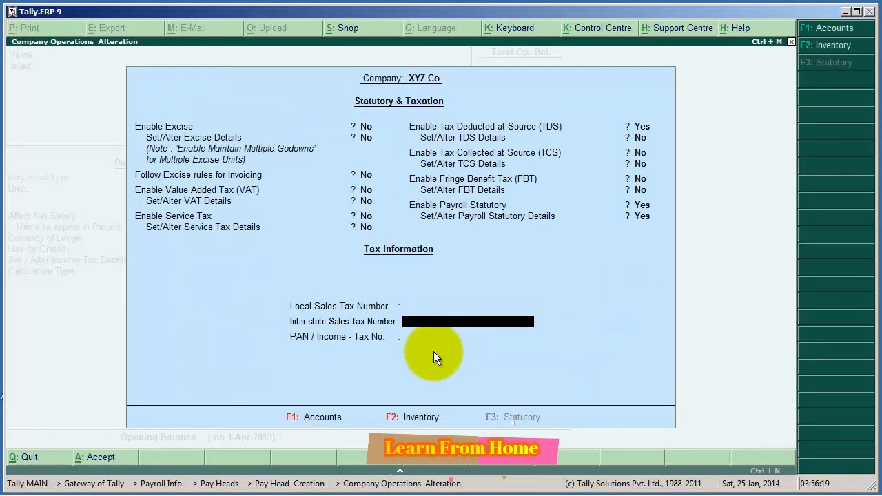
key("Return")
key("Return")
key("Return")
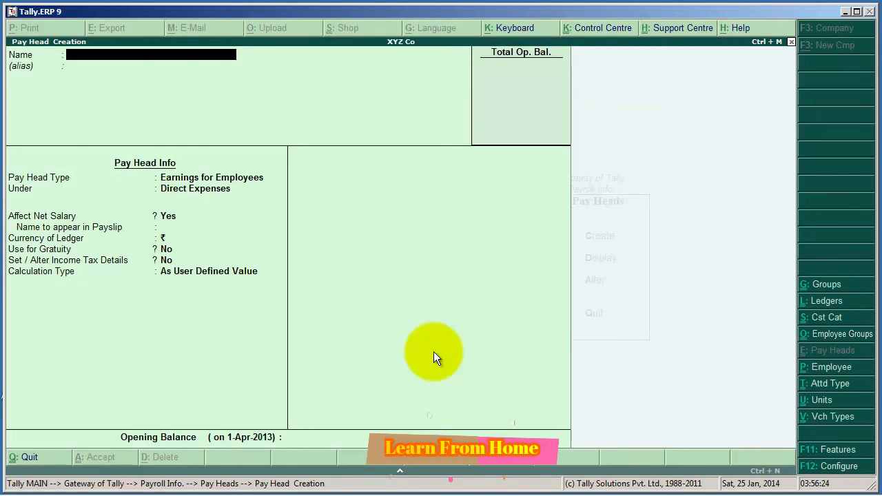
Step: Name the new pay head Employee's EPF, without an alias, and set its type to Employees' Statutory Deductions
type("Employee's E")
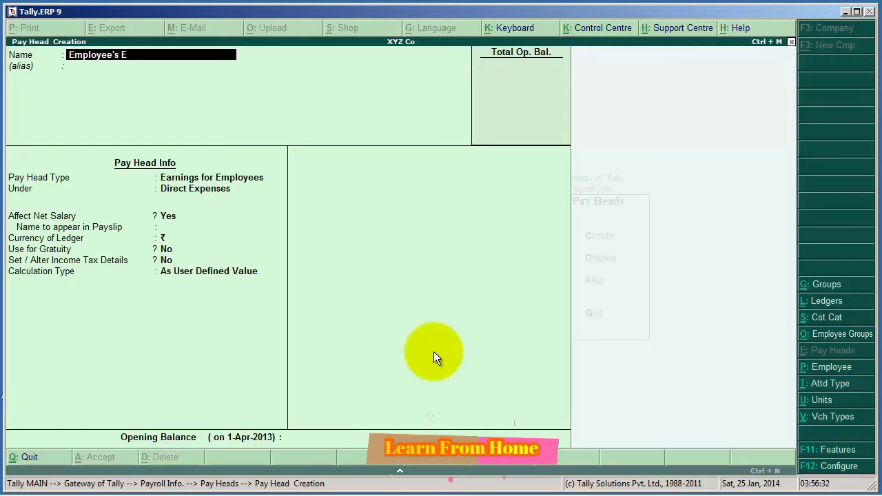
type("PF")
key("Return")
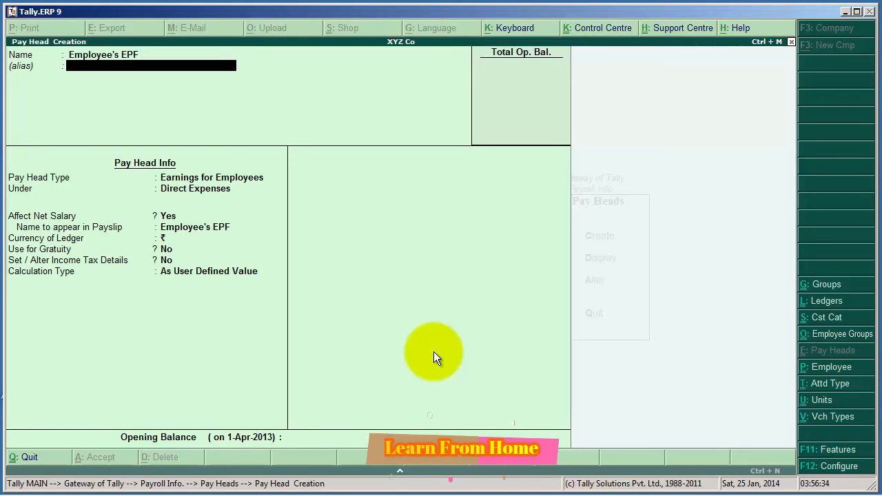
key("Return")
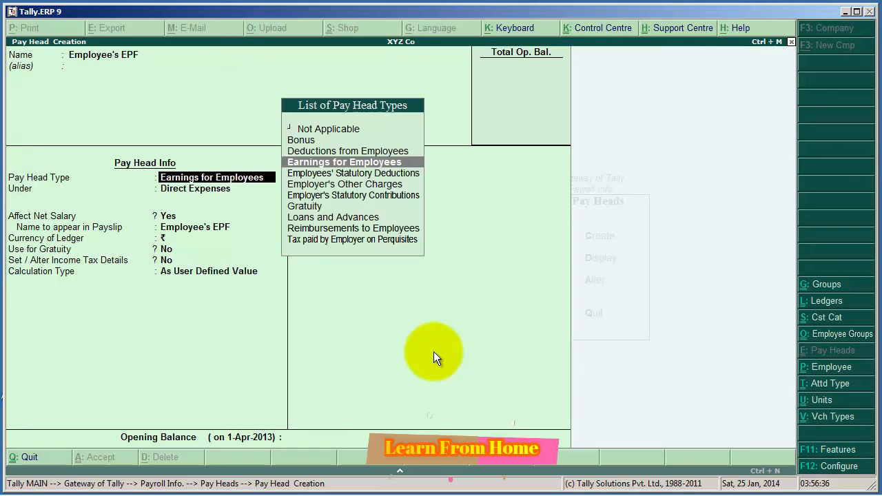
key("Down")
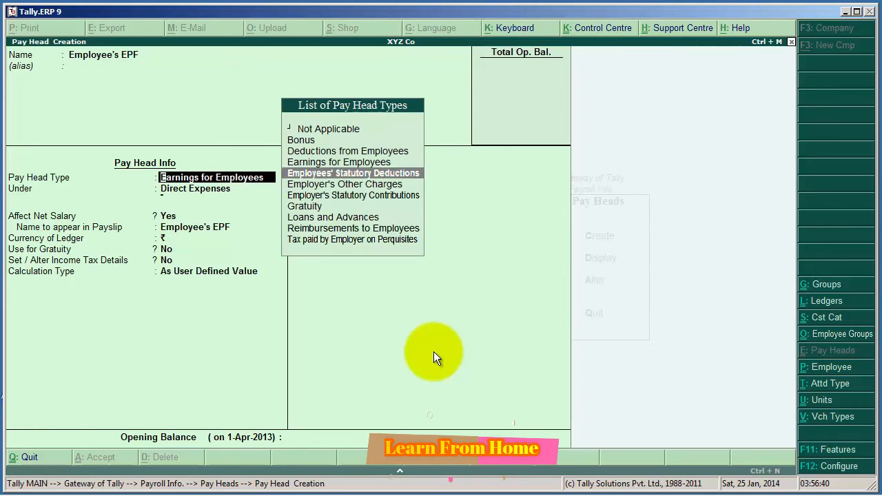
key("Return")
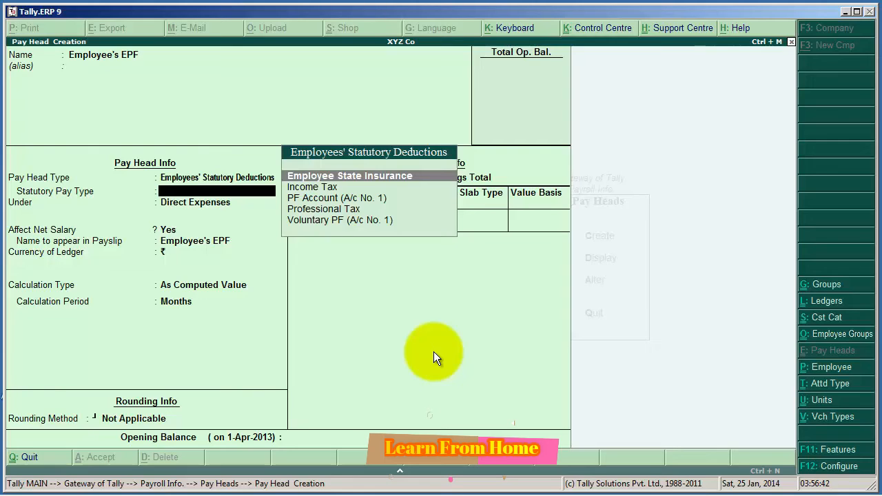
Step: Set Employee's EPF's statutory pay type to PF Account (A/c No. 1) and place it under Current Liabilities
key("Down")
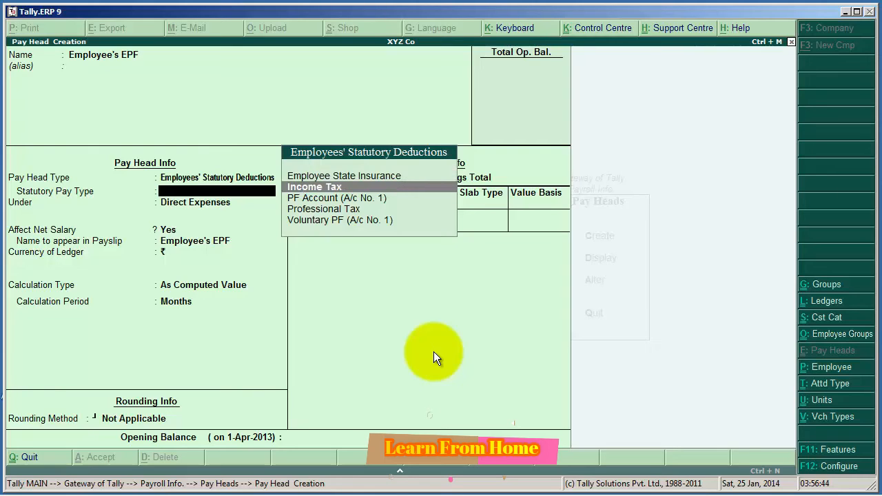
key("Down")
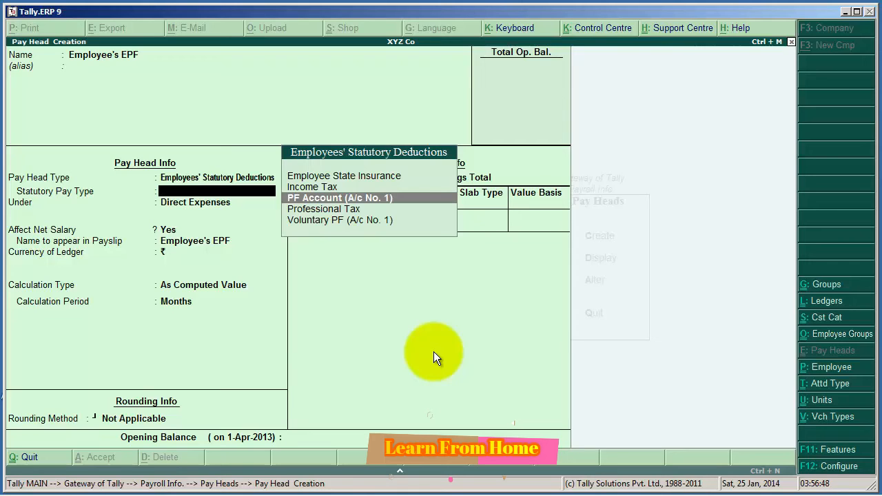
key("Return")
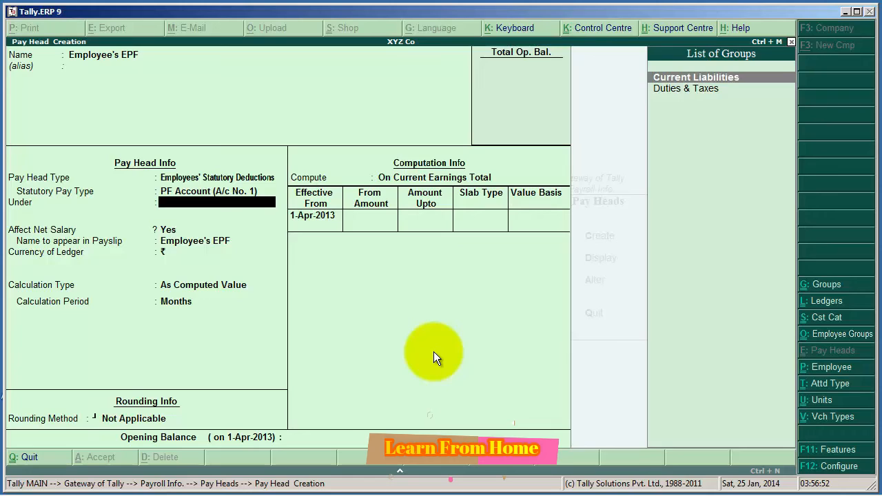
key("Return")
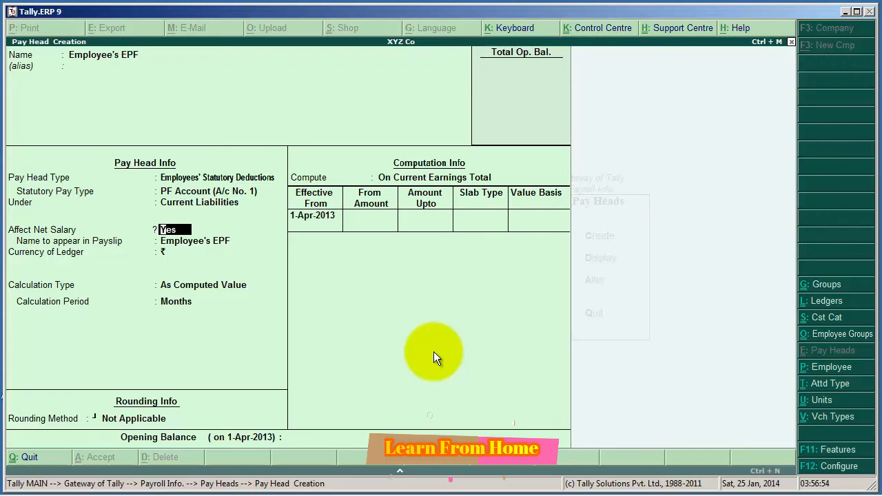
Step: Set Affect Net Salary to No for Employee's EPF and keep ₹ as the ledger currency
key("n")
key("Return")
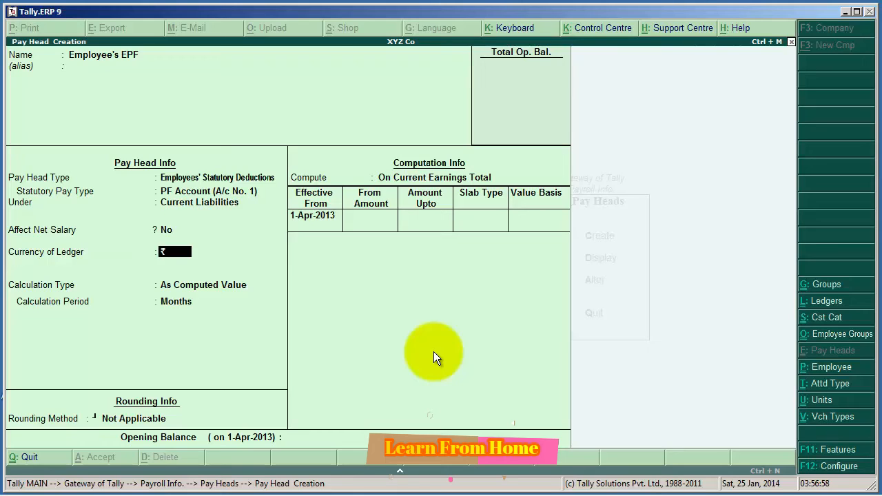
key("Return")
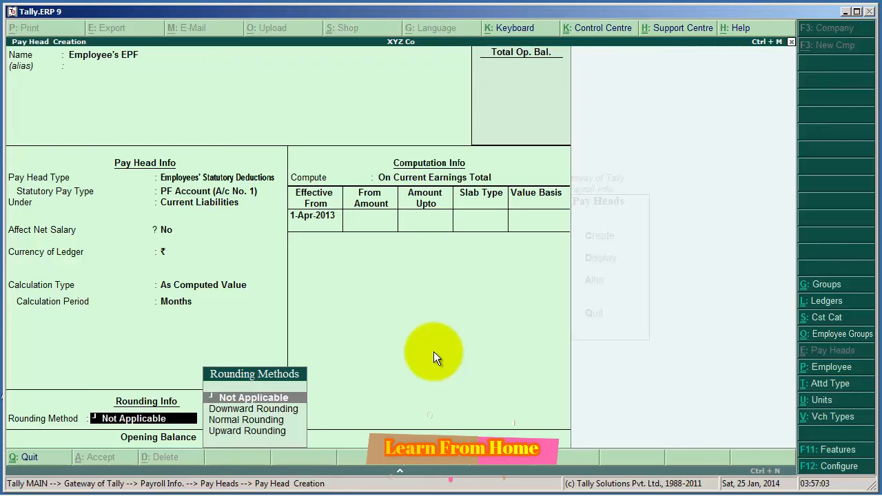
key("BackSpace")
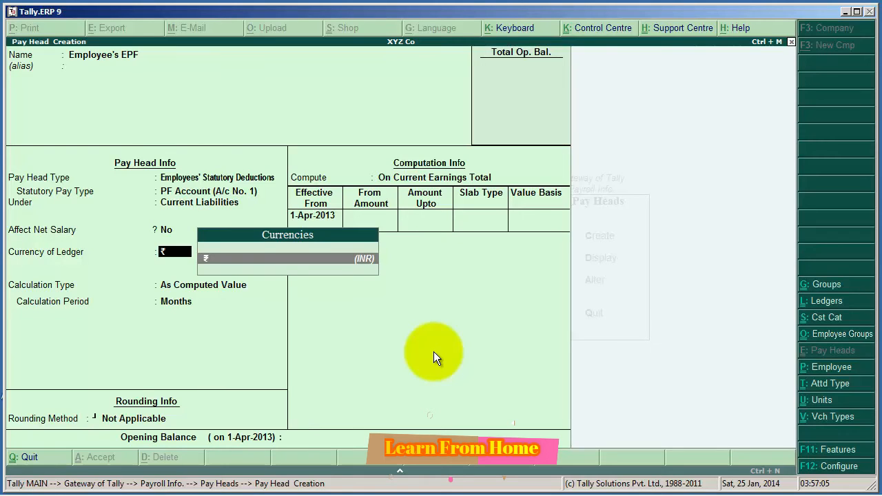
key("Return")
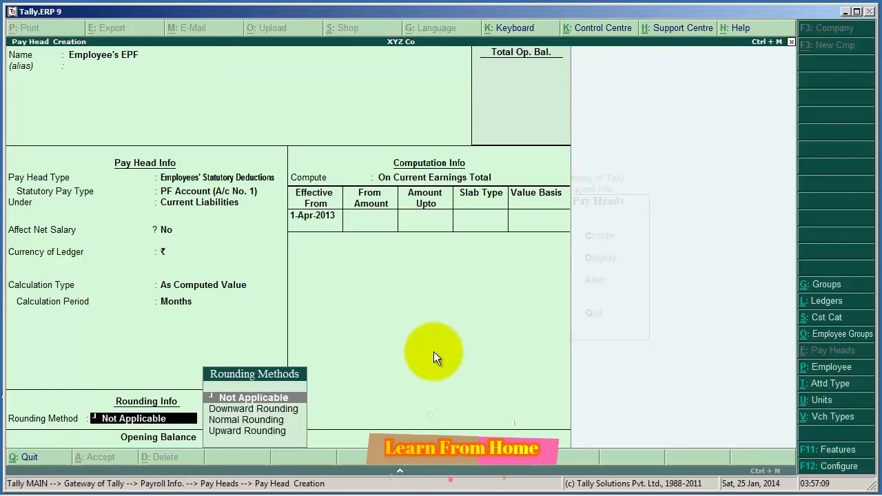
Step: Set the rounding method of Employee's EPF to Normal Rounding with a limit of 1
key("Down")
key("Down")
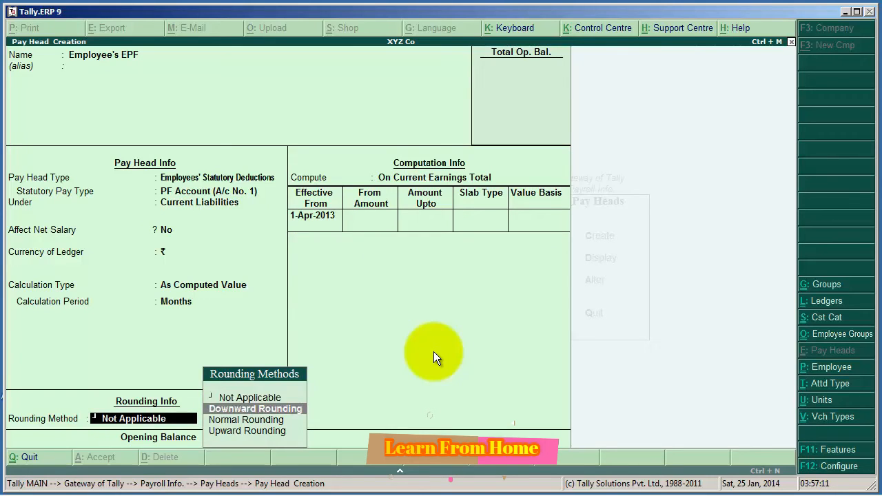
key("Return")
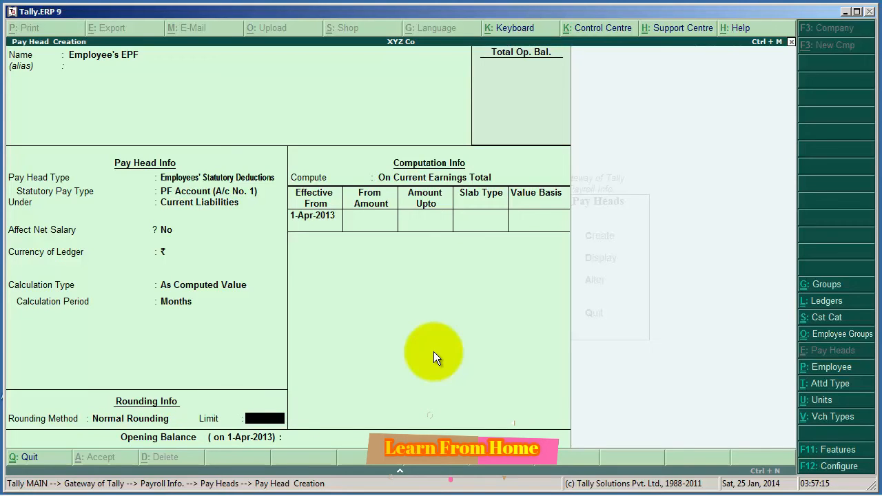
type("1")
key("Return")
Step: Compute Employee's EPF on a specified formula that uses only Basic Salary
key("Down")
key("Down")
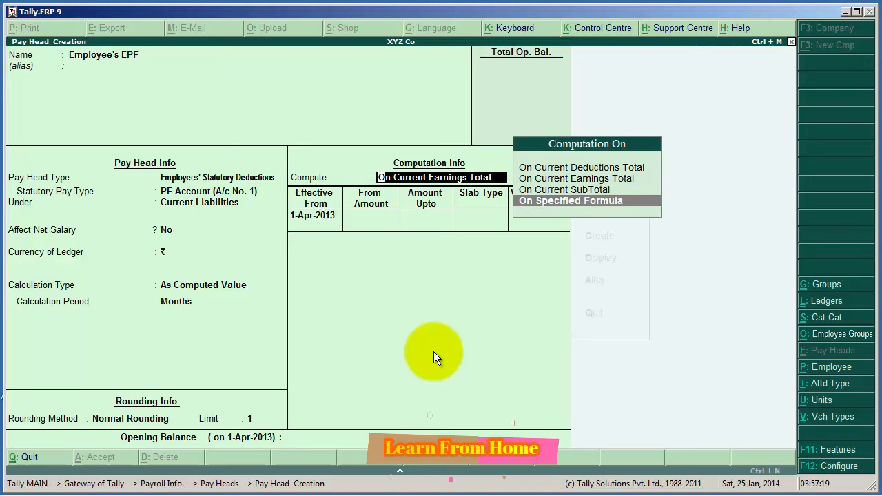
key("Return")
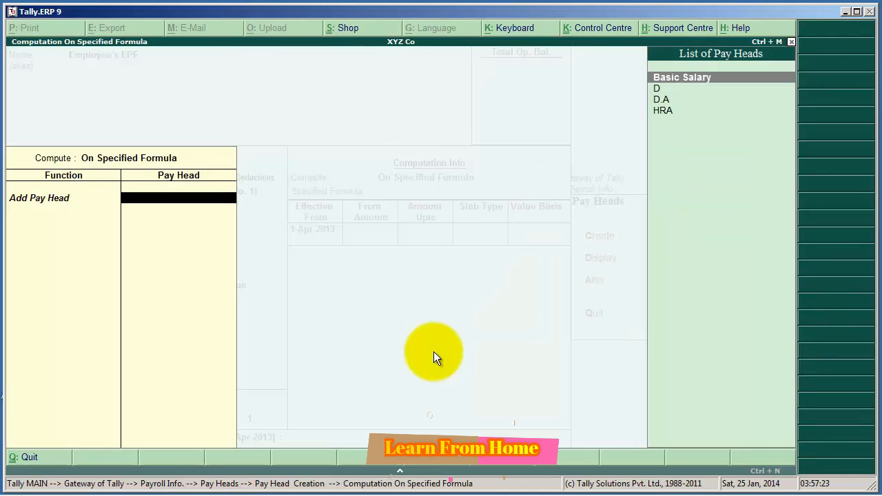
key("Return")
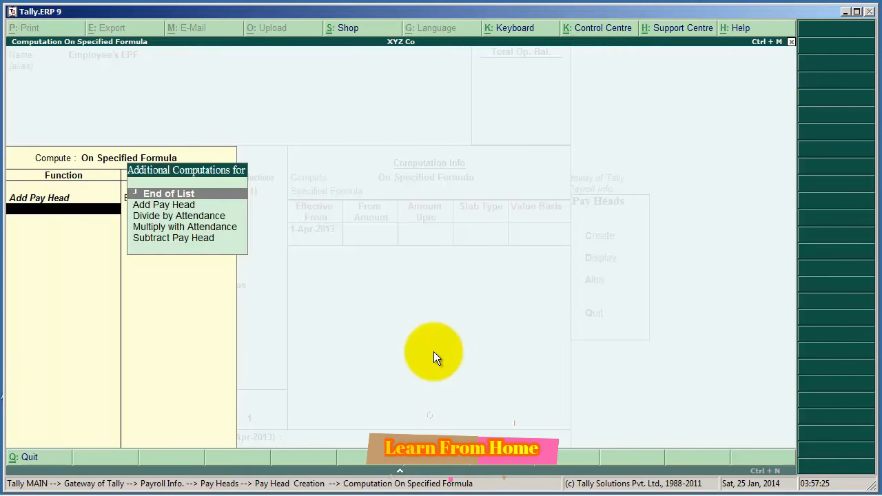
key("Return")
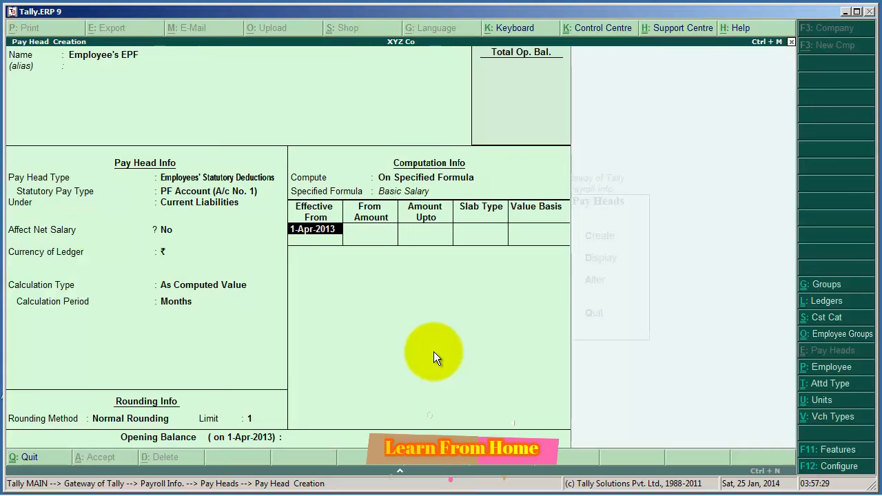
Step: Add a Percentage slab of 12% effective from 1-Apr-2013 to Employee's EPF, leave the opening balance blank and save the pay head
key("Return")
key("Return")
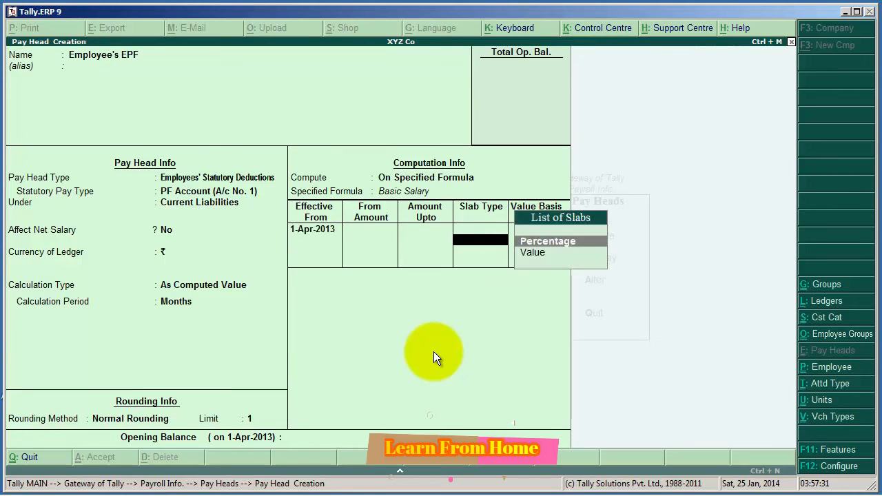
type("1")
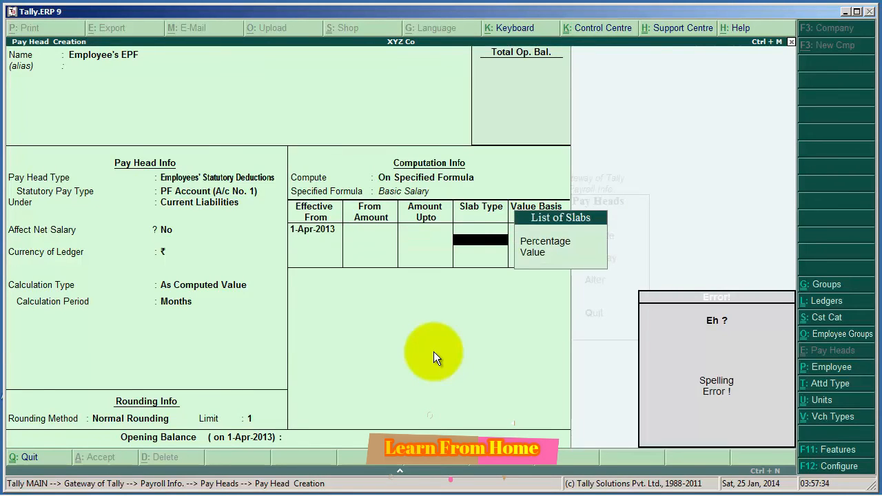
key("BackSpace")
key("Return")
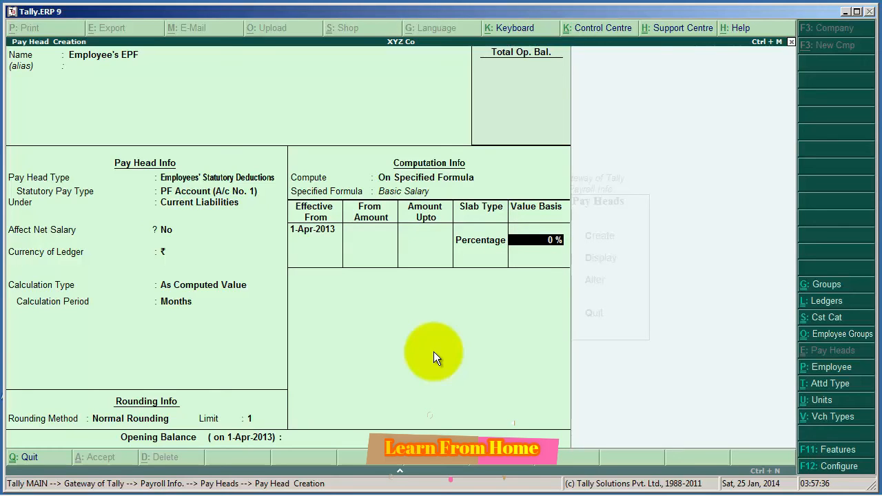
type("12")
key("Return")
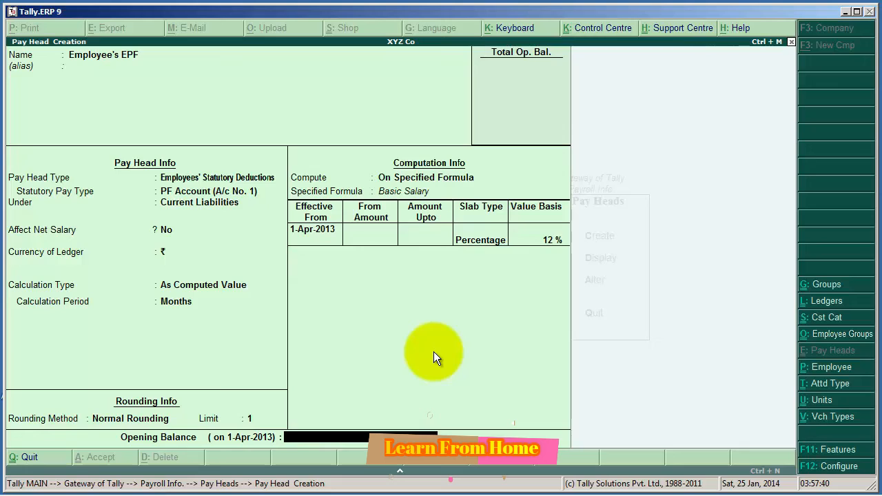
key("Return")
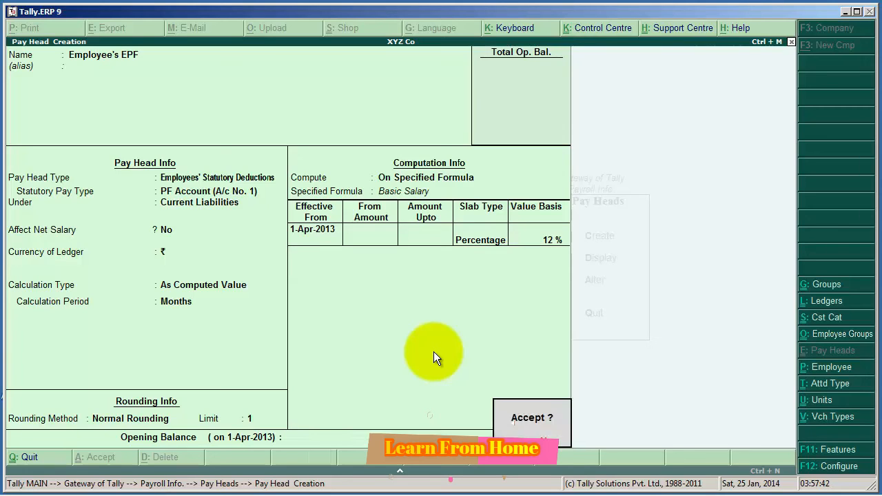
key("Return")
Step: Name the new pay head Employee's EPS and leave its alias and payslip name at their defaults
type("E")
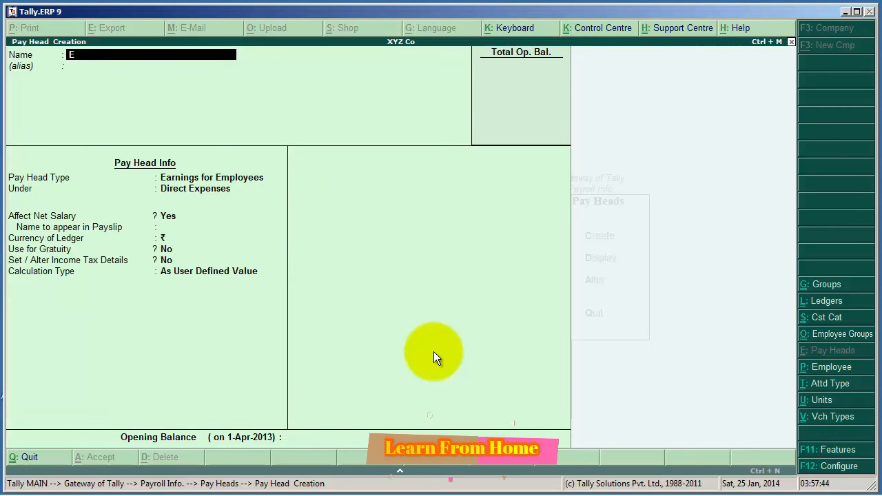
type("mployee's")
type("EPS")
key("Return")
key("Return")
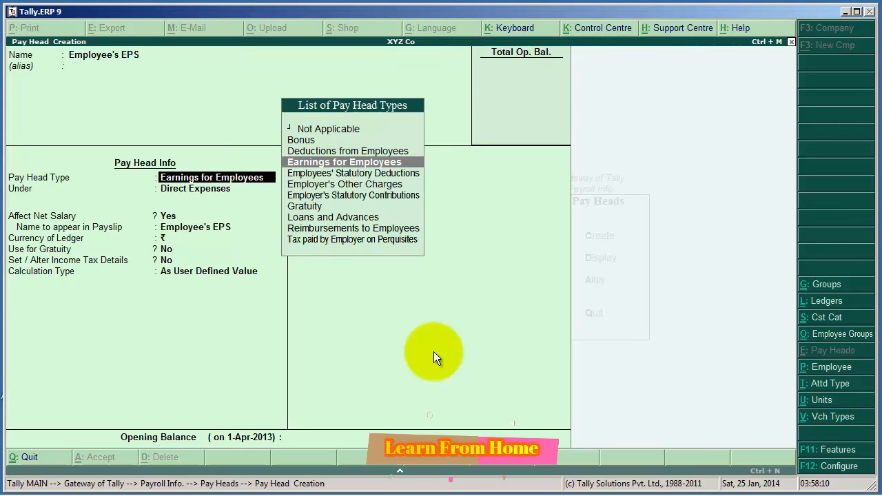
key("Down")
key("Return")
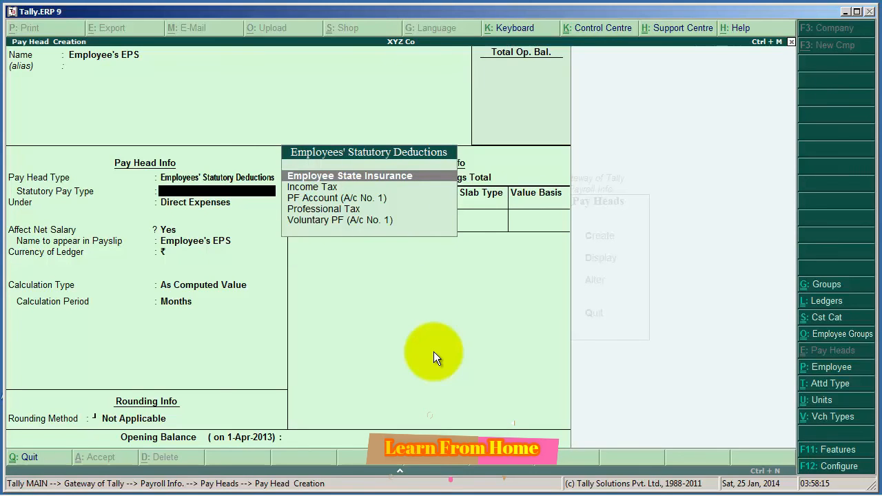
key("BackSpace")
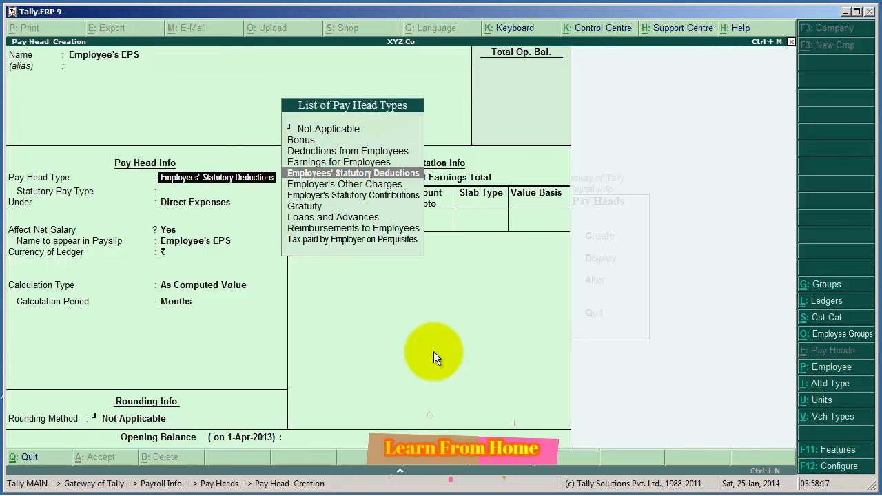
Step: Set Employee's EPS's pay head type to Employer's Statutory Contributions and its statutory pay type to EPS Account (A/c No. 10)
key("Down")
key("Down")
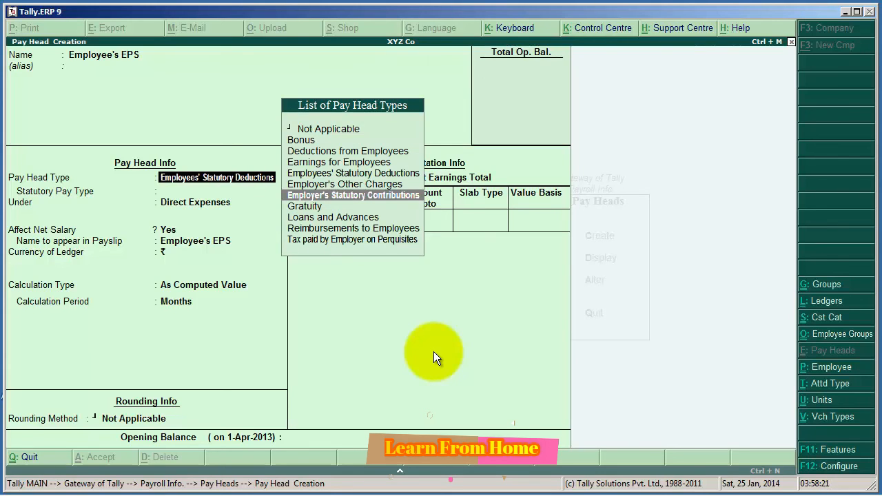
key("Return")
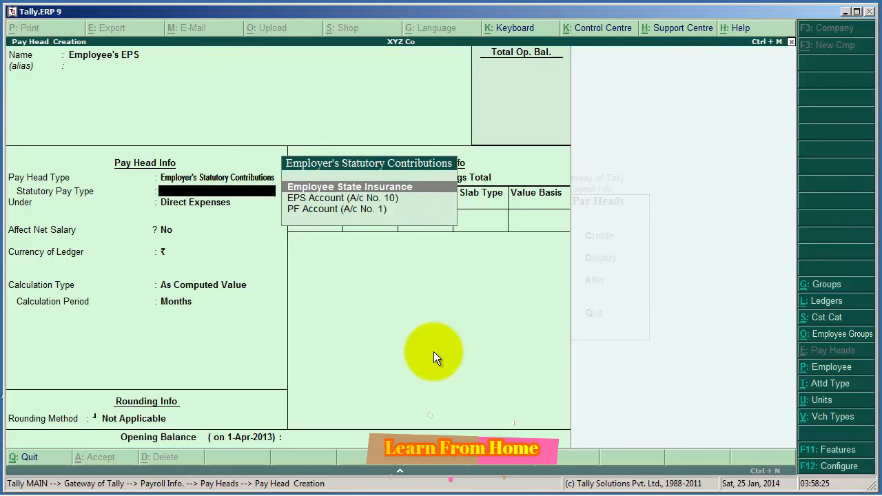
key("Down")
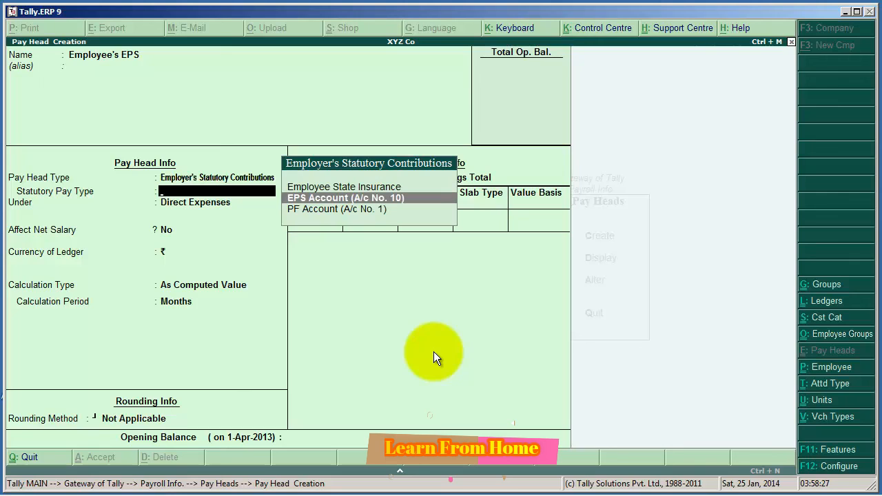
key("Return")
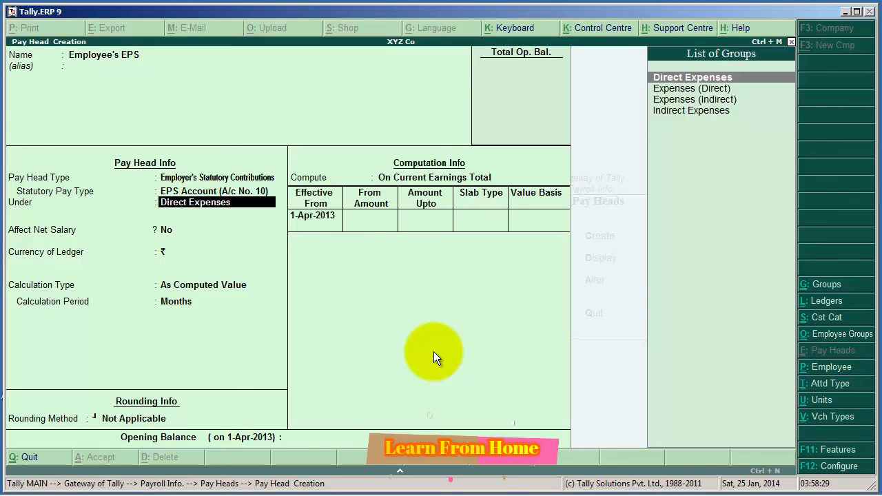
Step: Place Employee's EPS under Indirect Expenses and keep Affect Net Salary at No
key("Down")
key("Down")
key("Down")
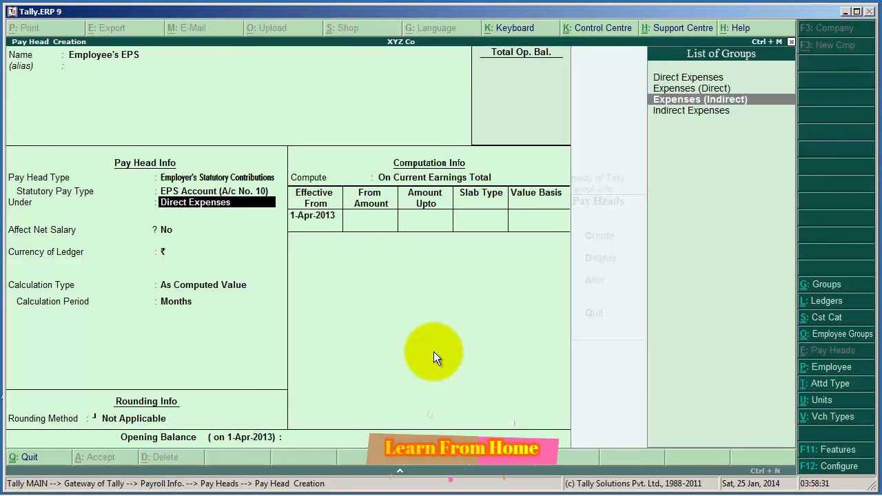
key("Return")
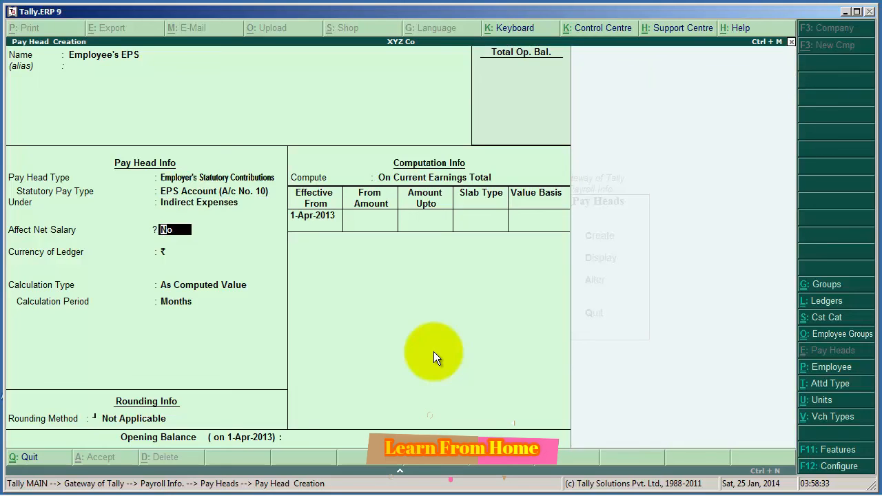
key("Return")
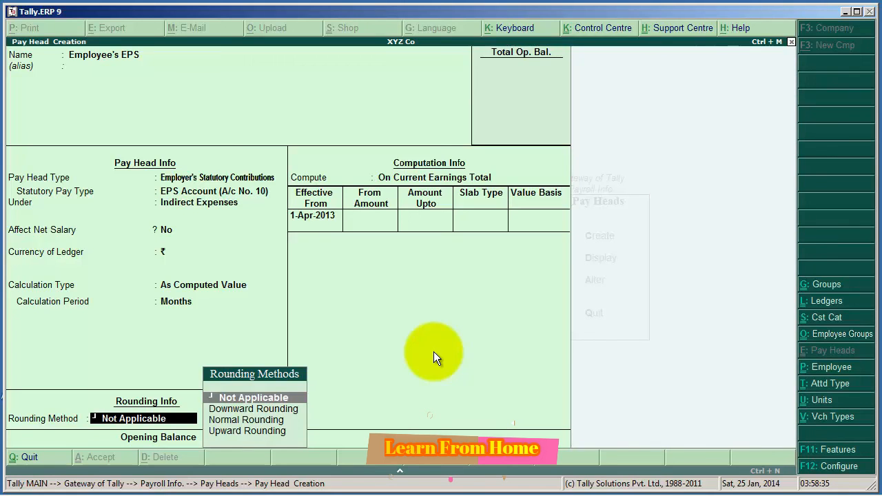
Step: Set the rounding method of Employee's EPS to Normal Rounding with a limit of 1
key("Down")
key("Down")
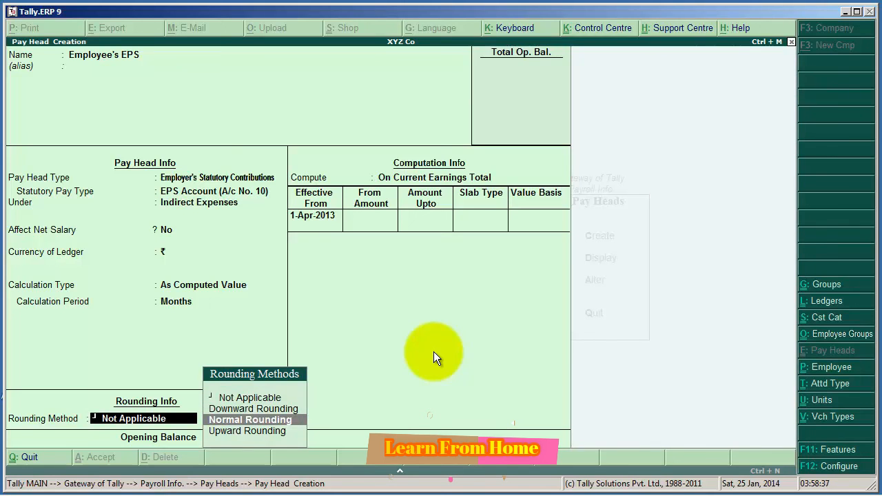
key("Return")
type("1")
key("Return")
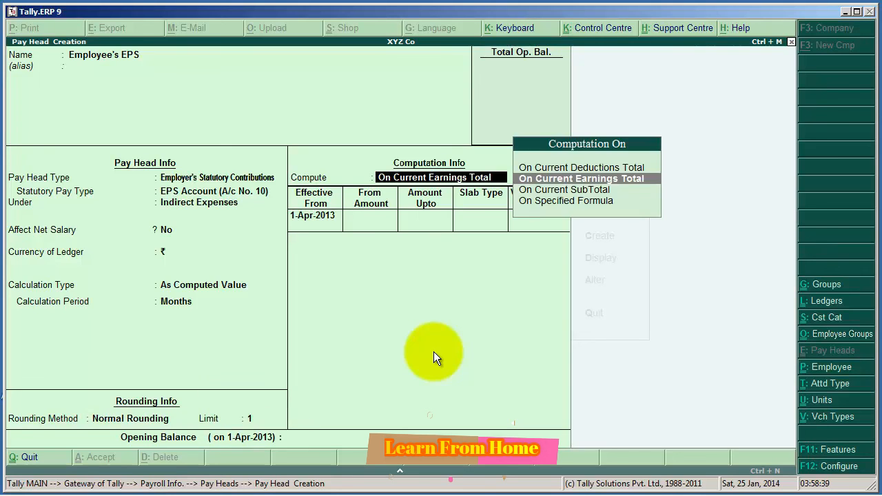
Step: Compute Employee's EPS on a specified formula that uses only Basic Salary
key("Down")
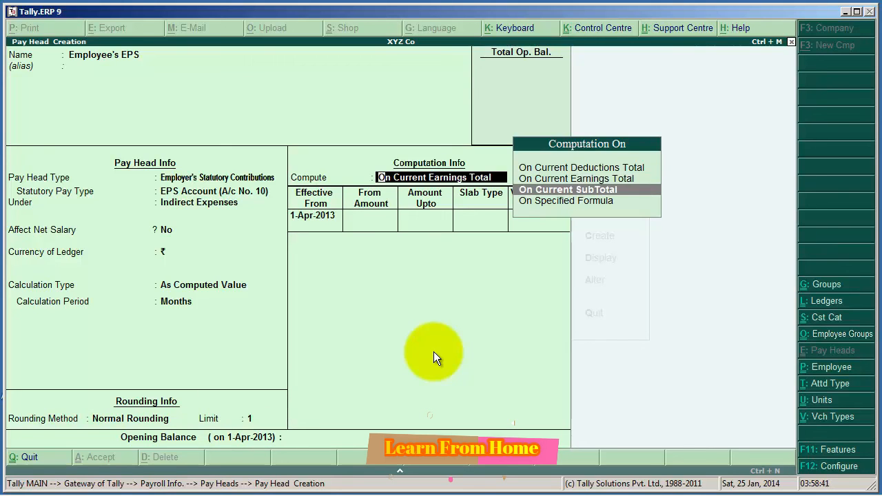
left_click(563, 205)
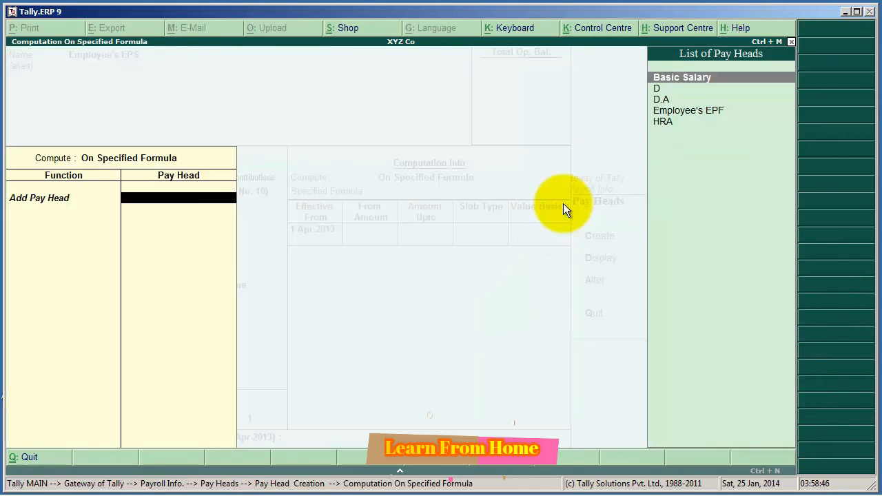
key("Return")
key("Return")
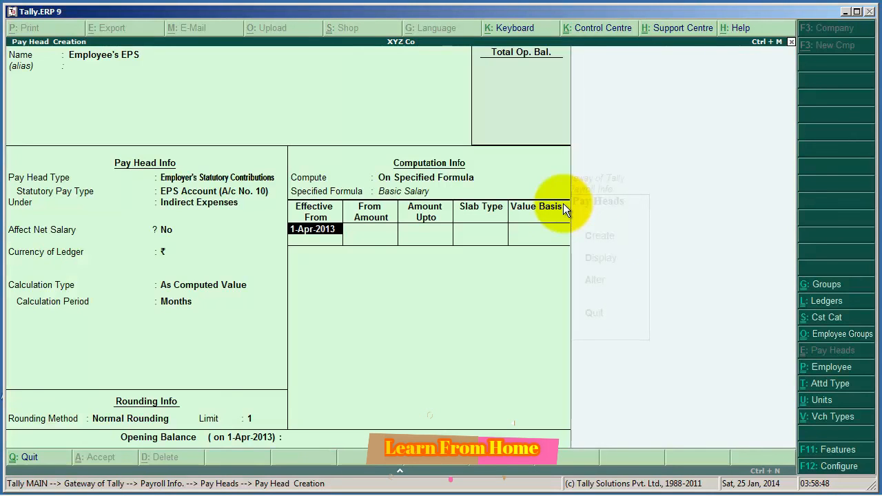
Step: Add a Percentage slab of 8.33% for amounts up to 7,500, effective from 1-Apr-2013, to Employee's EPS
key("Return")
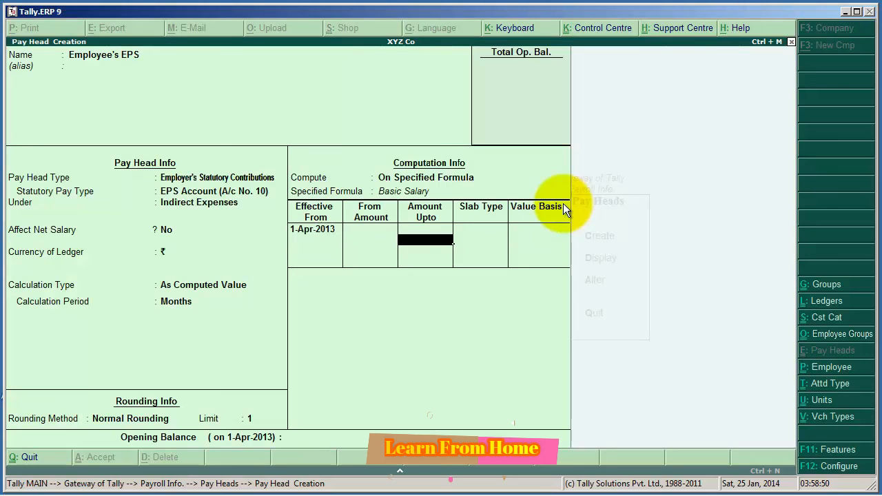
type("6")
key("BackSpace")
type("7500")
key("Return")
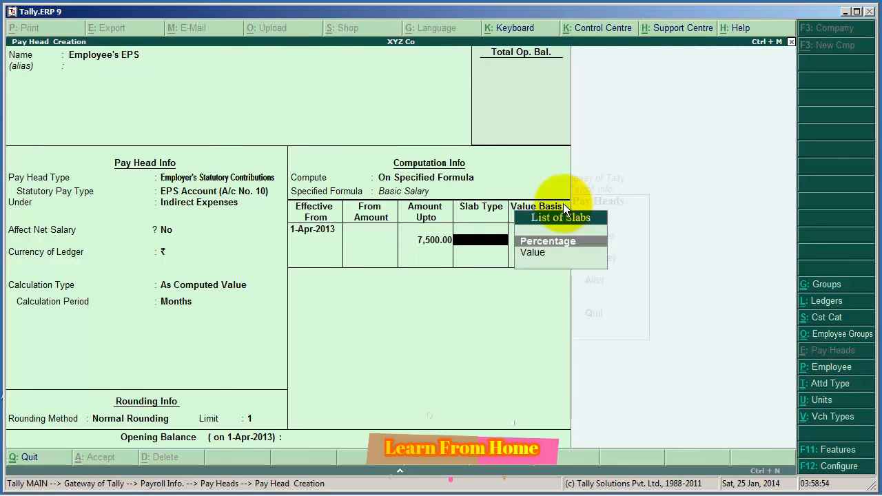
key("Return")
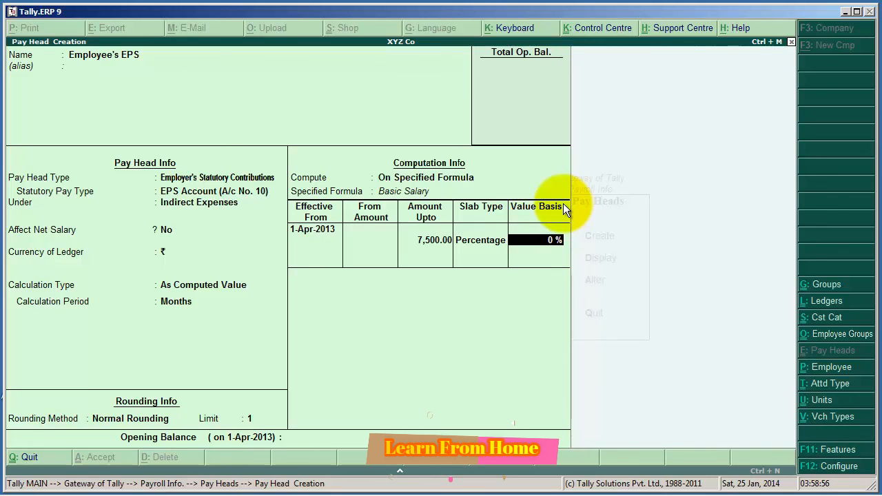
type("8.33")
key("Return")
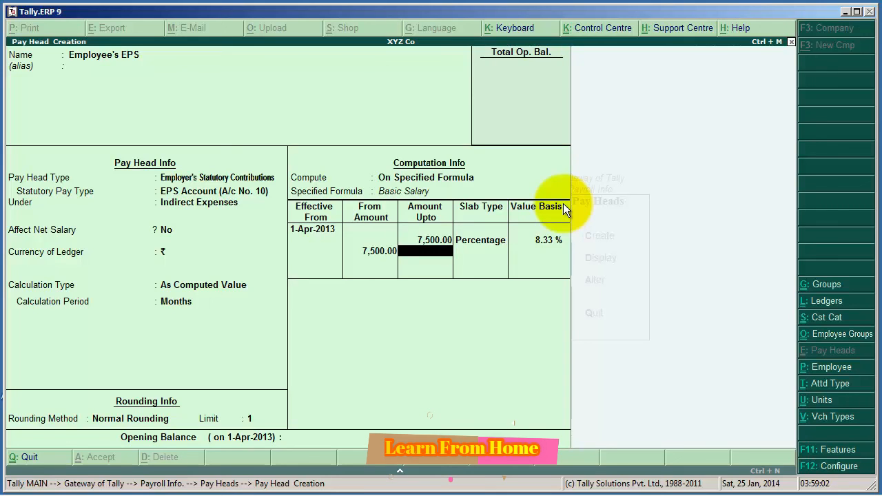
Step: Add a 5.60% Percentage slab for amounts from 7,500 with no upper limit, and save the Employee's EPS pay head
key("Return")
key("Return")
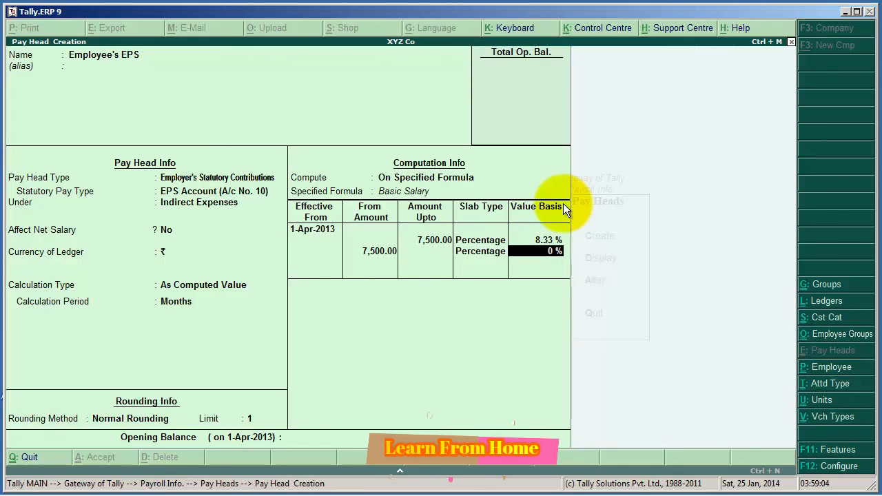
type("51")
key("BackSpace")
type(".6")
key("Return")
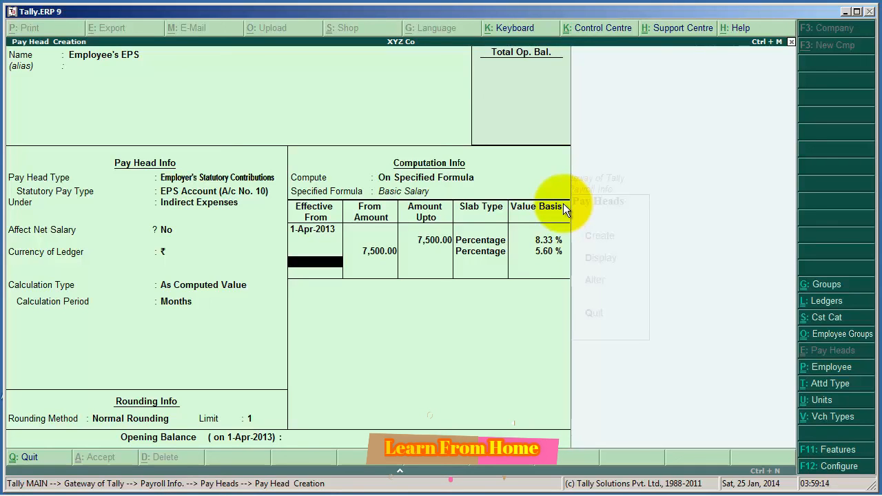
key("Return")
key("Return")
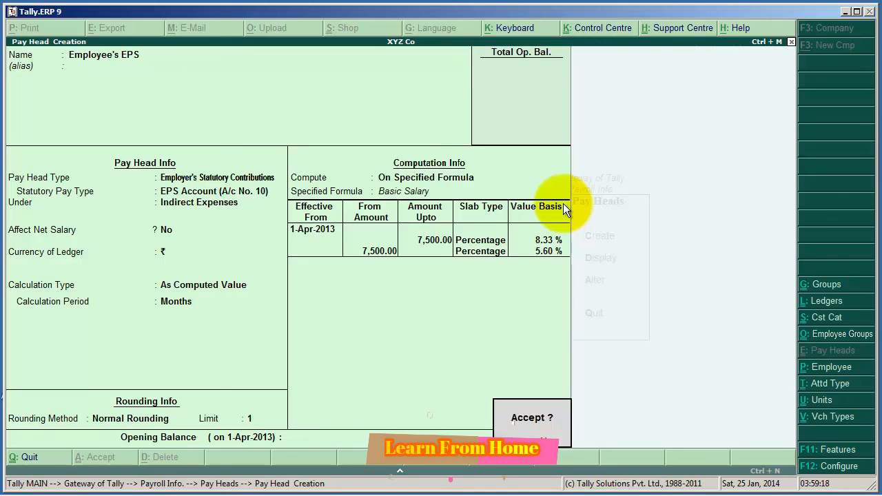
key("Return")
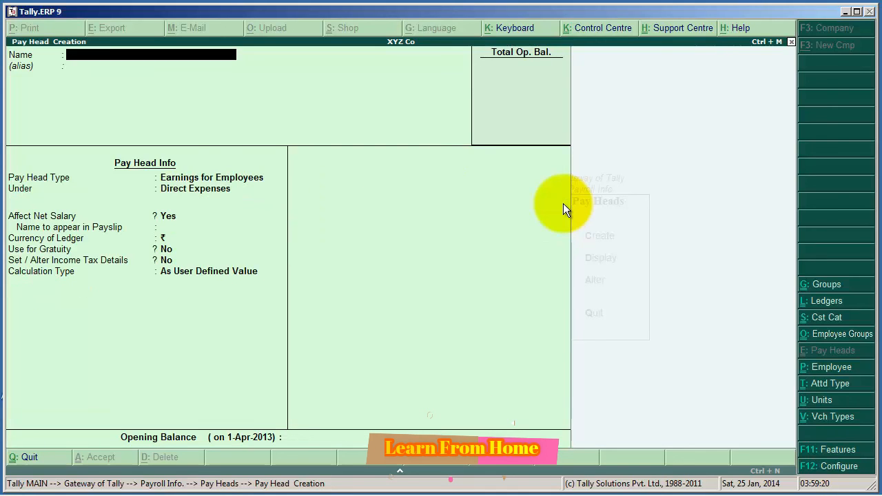